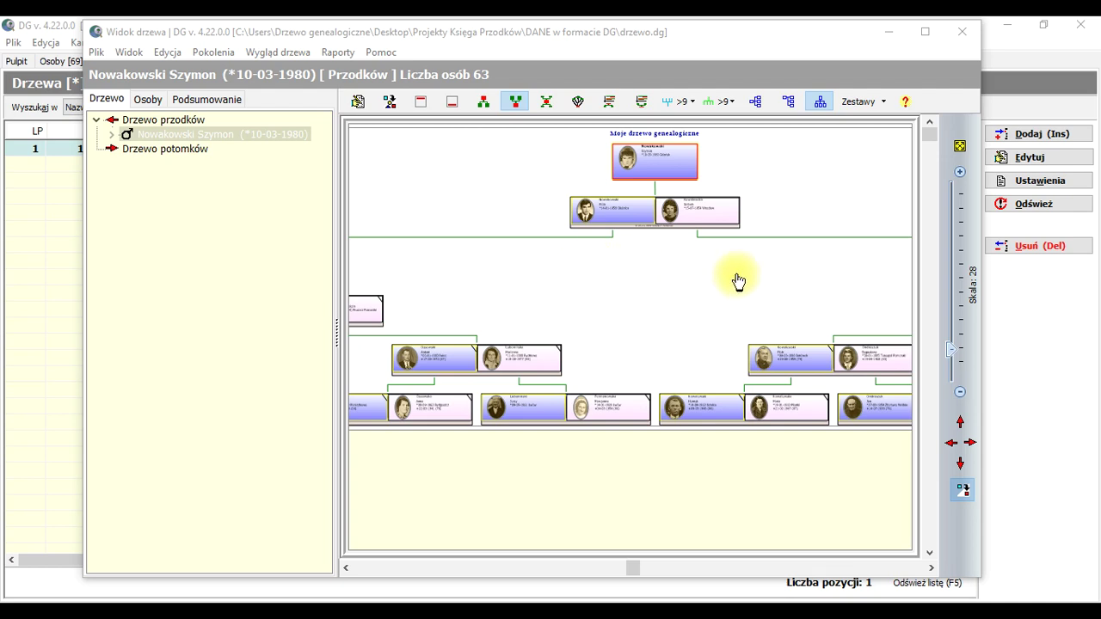
# Step: Open the print settings for the ancestor tree and reposition the Wydruk drzewa dialog
pyautogui.click(811, 29)
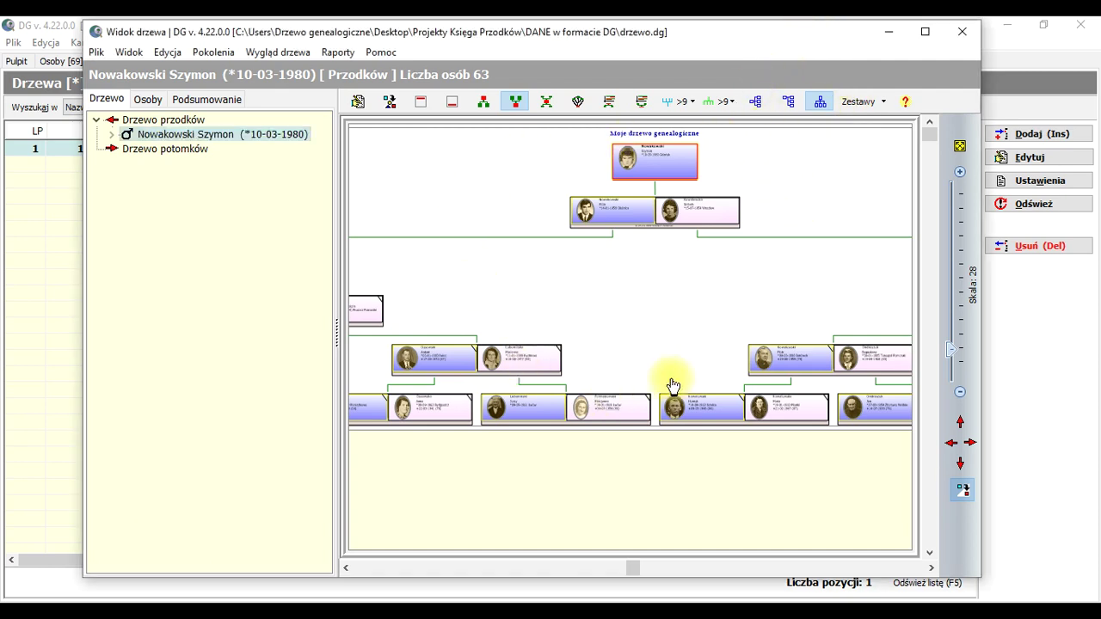
pyautogui.click(95, 52)
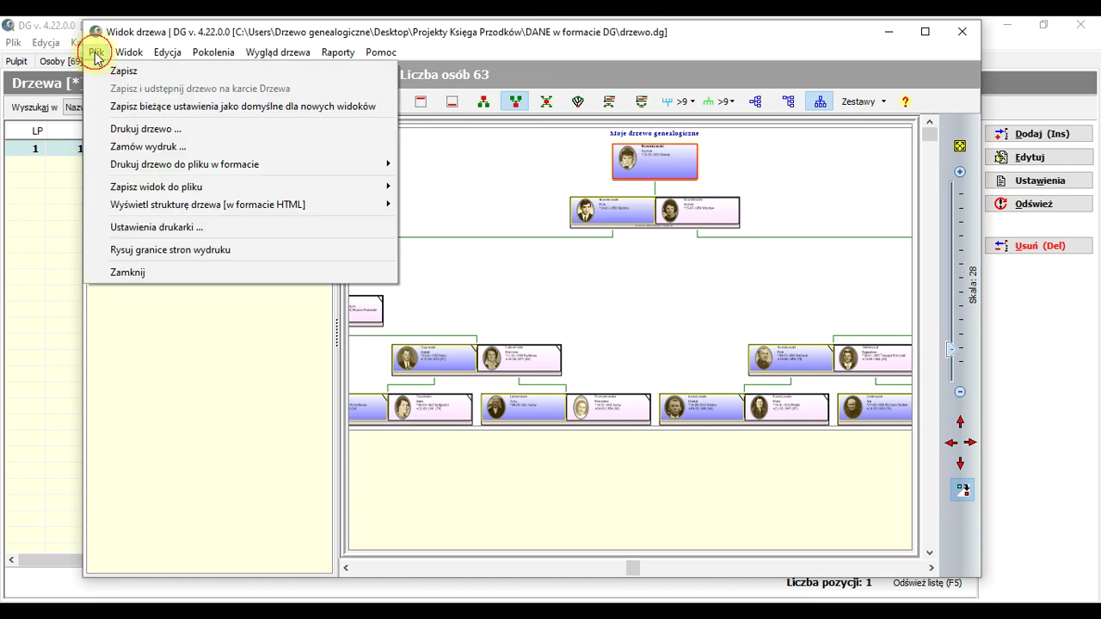
pyautogui.click(115, 129)
pyautogui.moveTo(356, 86); pyautogui.dragTo(478, 84)
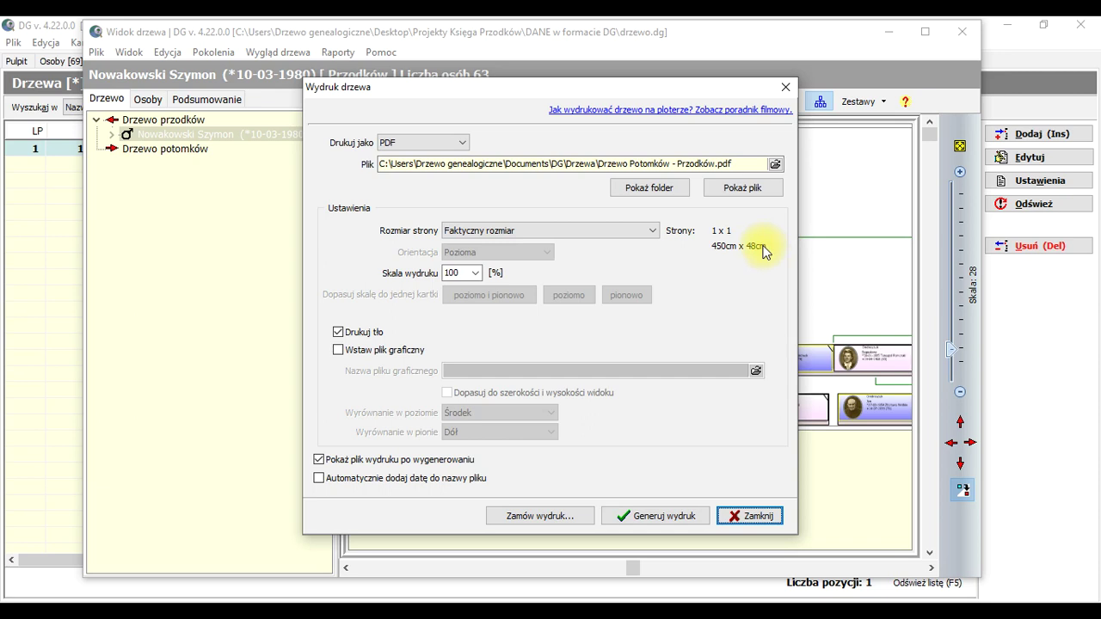
# Step: Compare the page layouts for page sizes A4, A3, A2 and A0, ending on A4
pyautogui.click(655, 232)
pyautogui.click(593, 255)
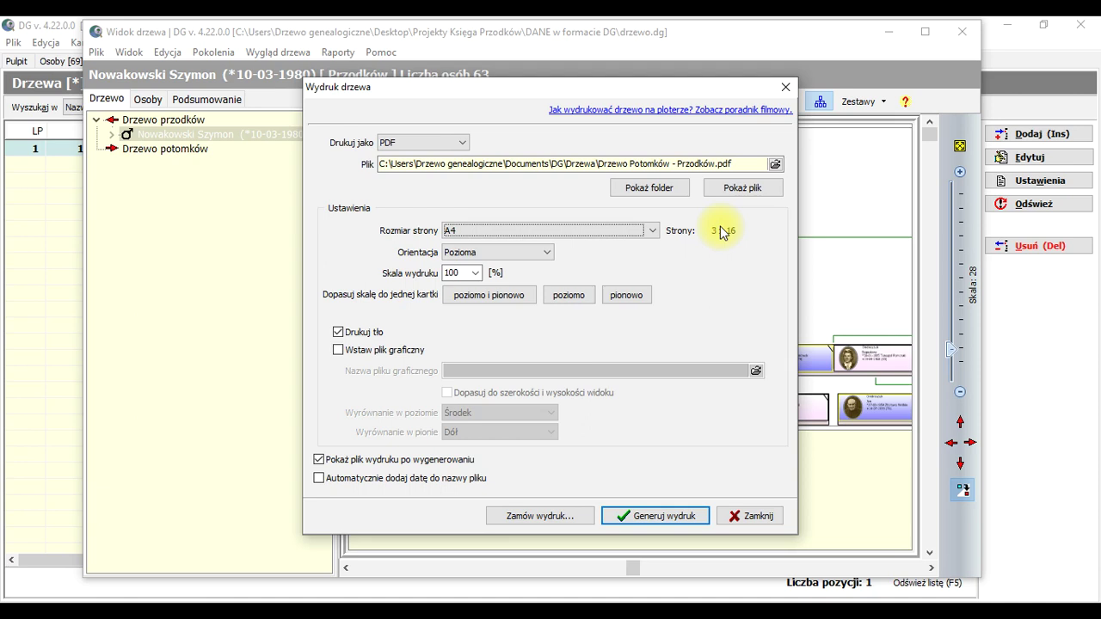
pyautogui.click(652, 231)
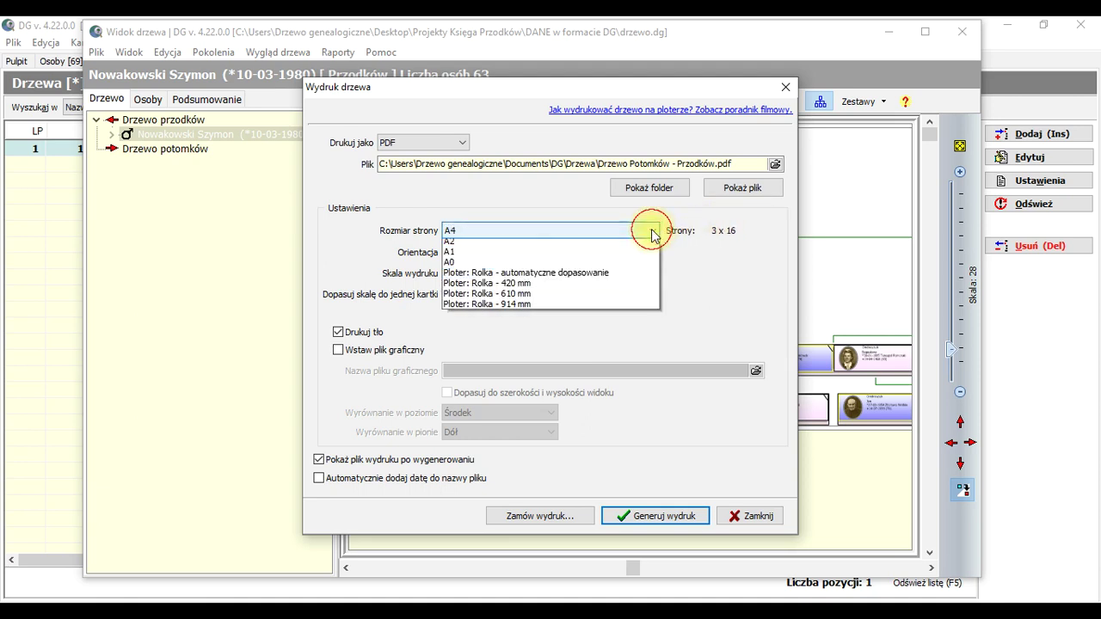
pyautogui.click(591, 265)
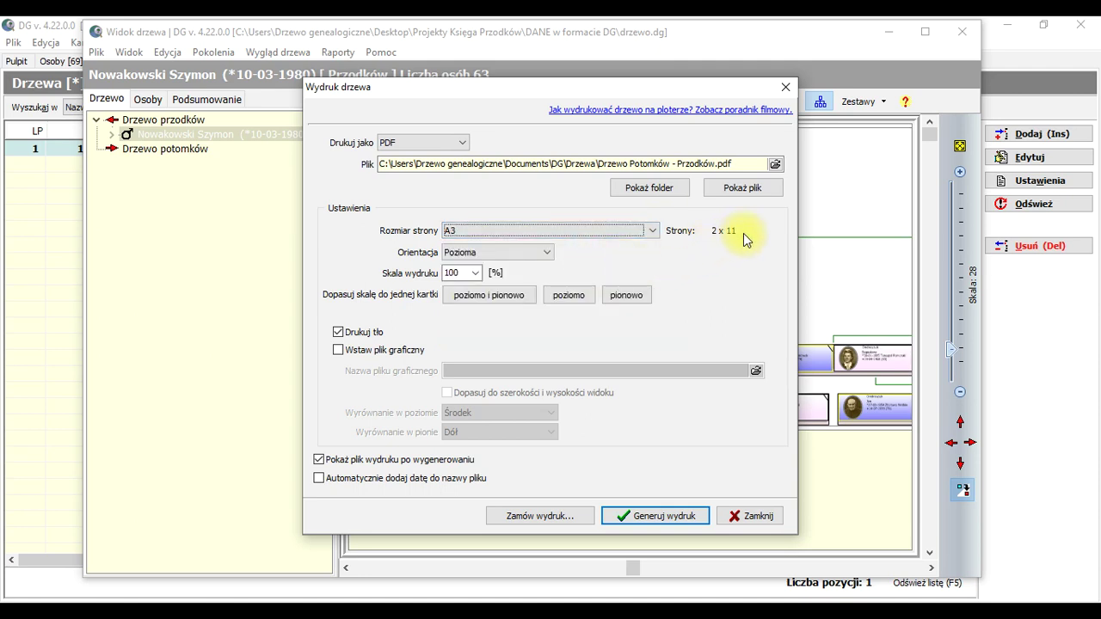
pyautogui.click(652, 230)
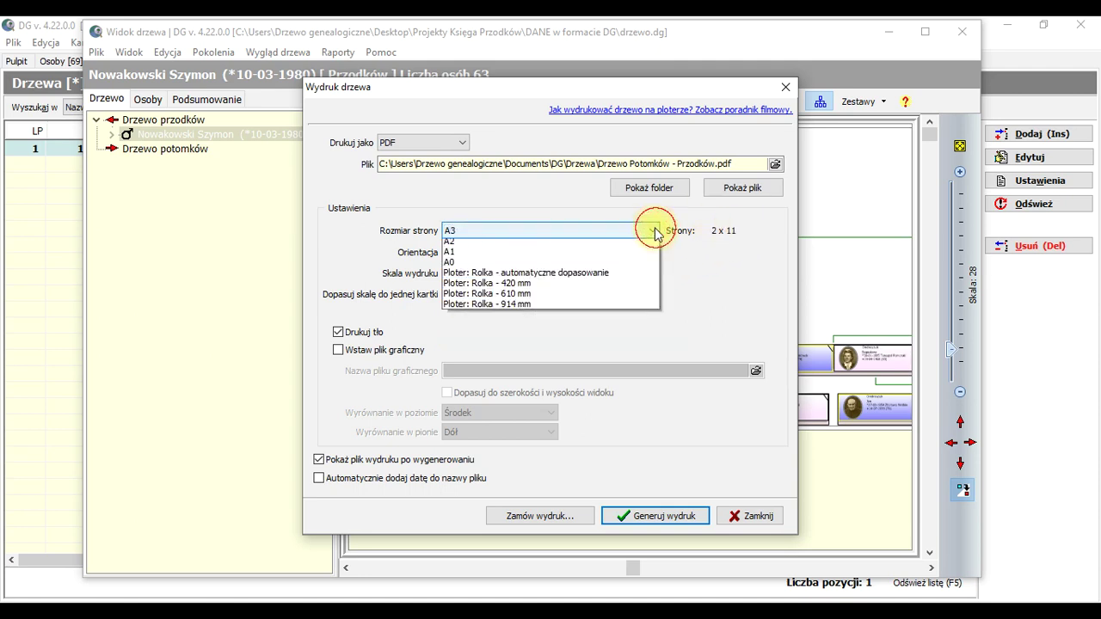
pyautogui.click(613, 278)
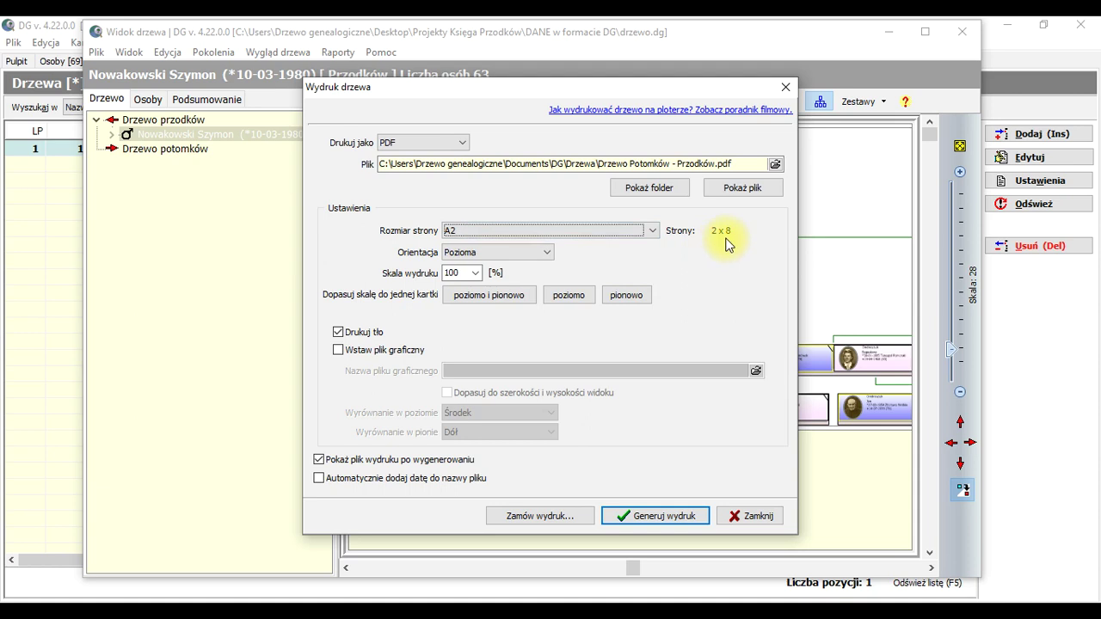
pyautogui.click(655, 229)
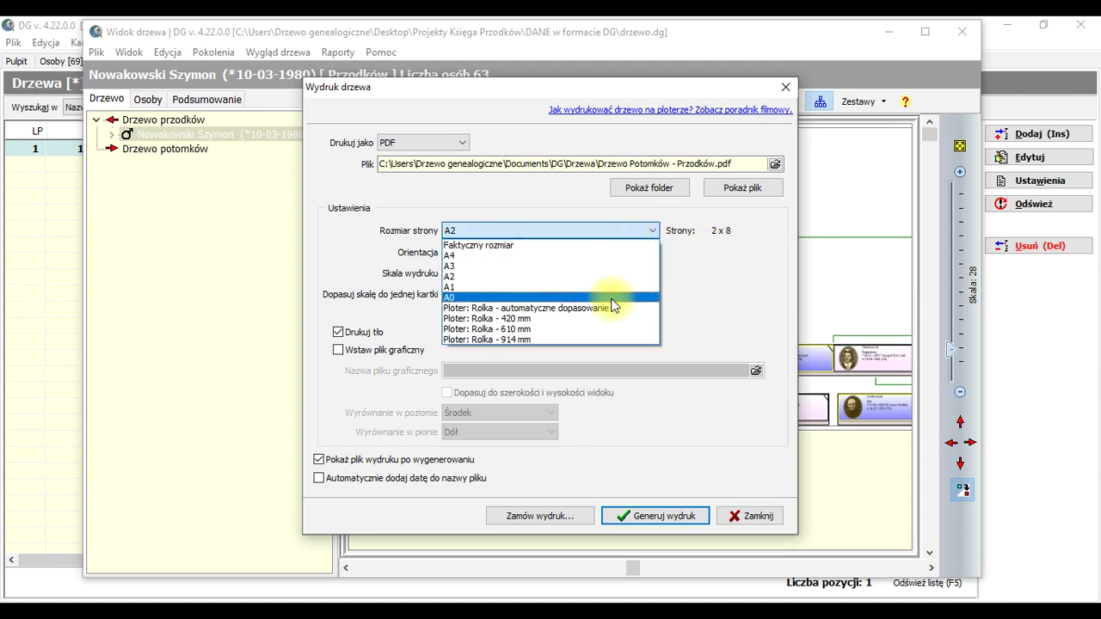
pyautogui.click(621, 300)
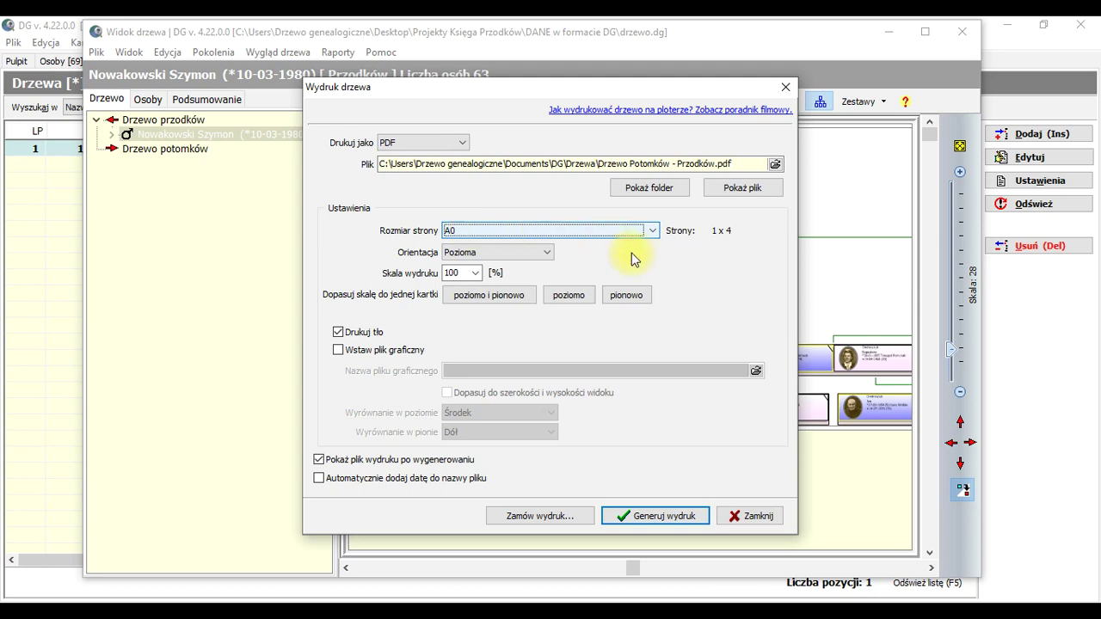
pyautogui.click(651, 230)
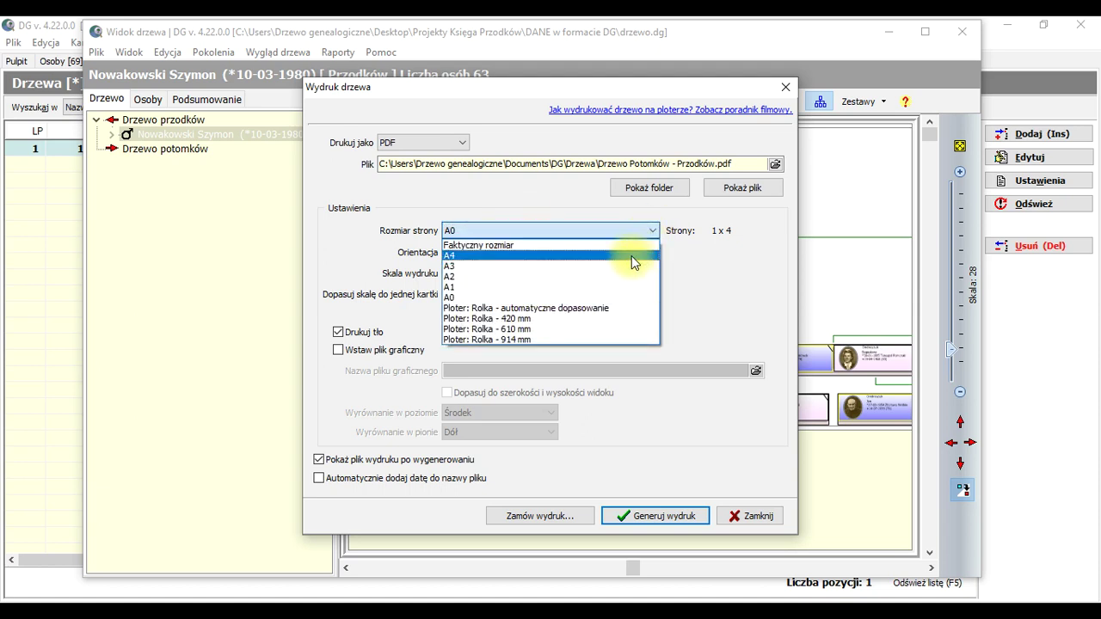
pyautogui.click(631, 255)
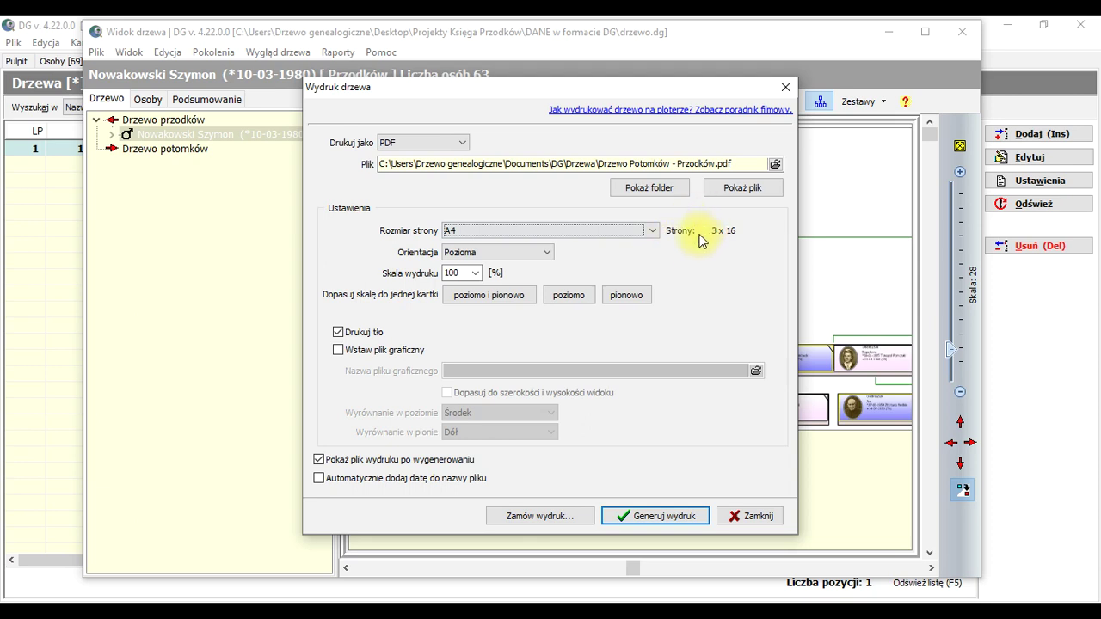
# Step: Try the page sizes Ploter: Rolka - automatyczne dopasowanie and Ploter: Rolka - 610 mm, returning to Faktyczny rozmiar after each
pyautogui.click(654, 233)
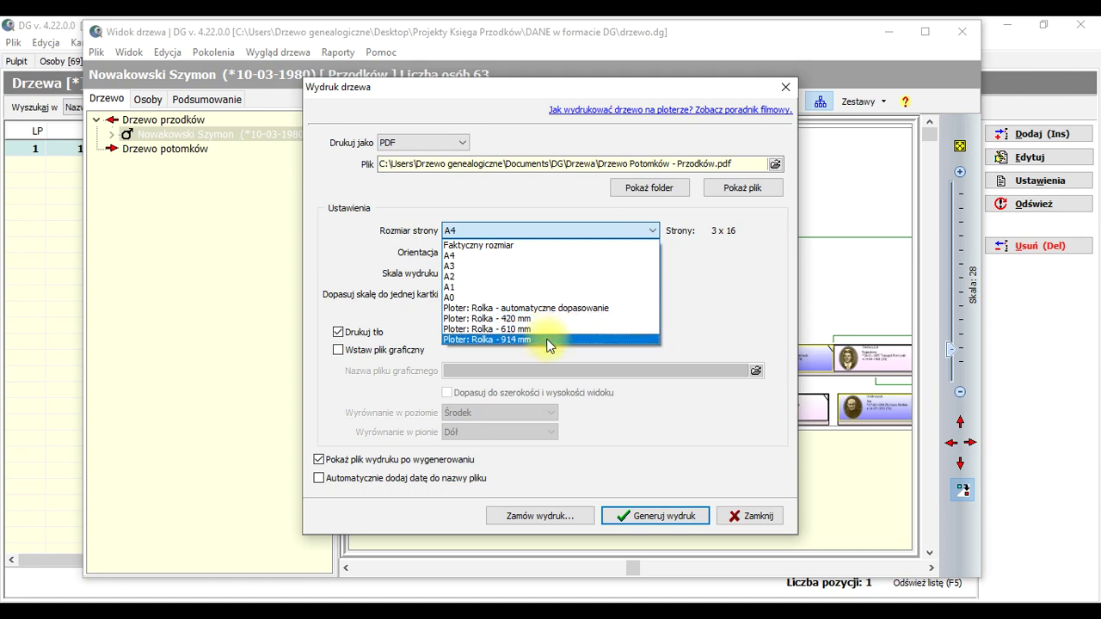
pyautogui.click(497, 311)
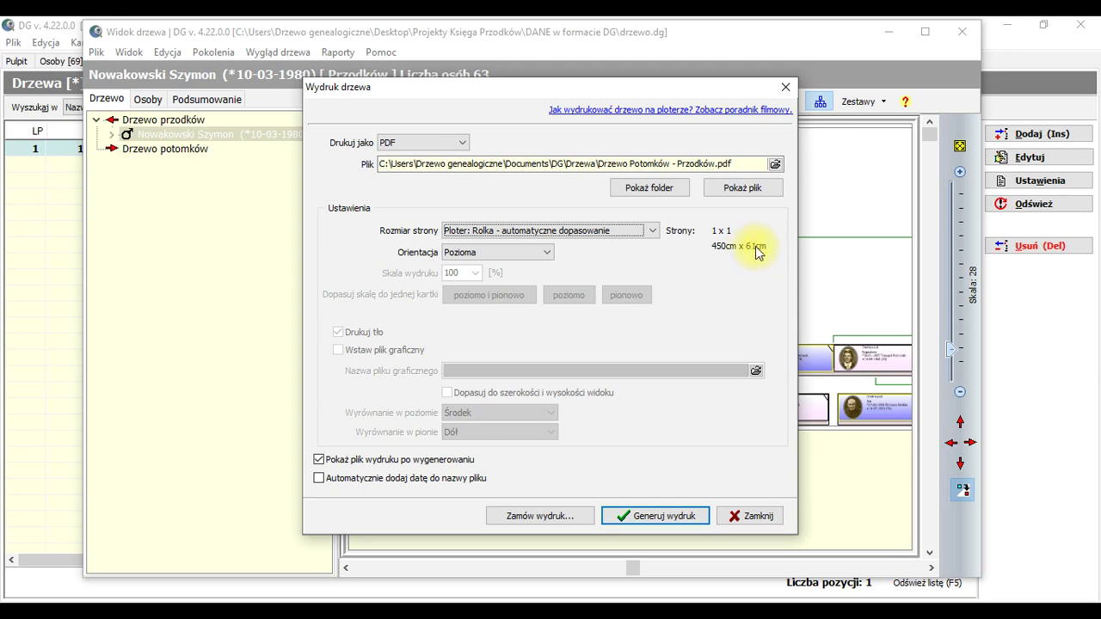
pyautogui.click(654, 232)
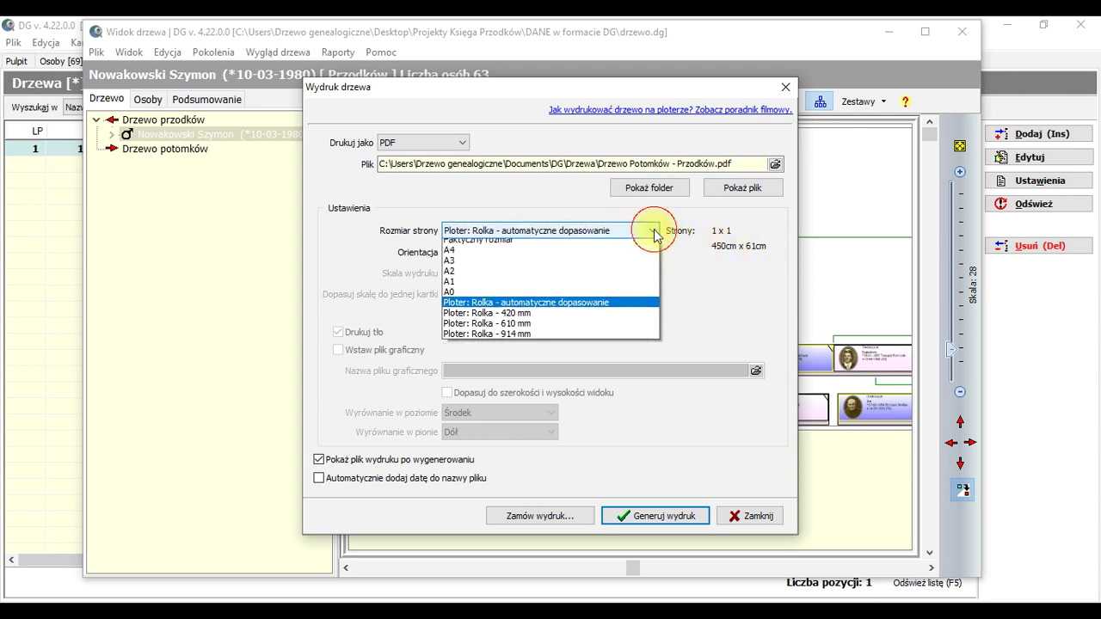
pyautogui.click(641, 241)
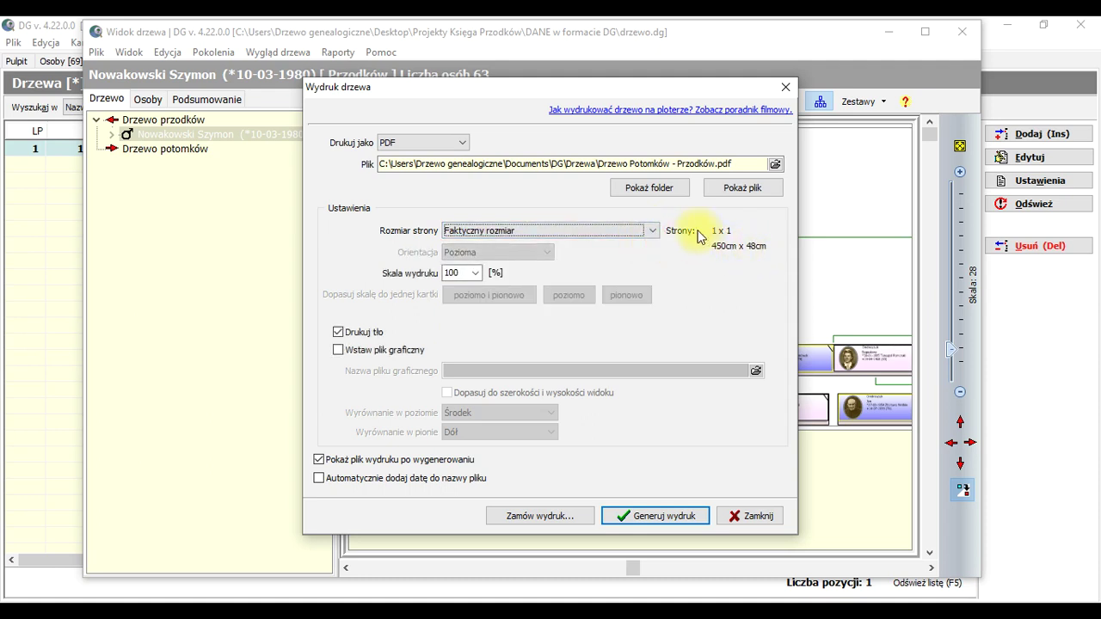
pyautogui.click(650, 230)
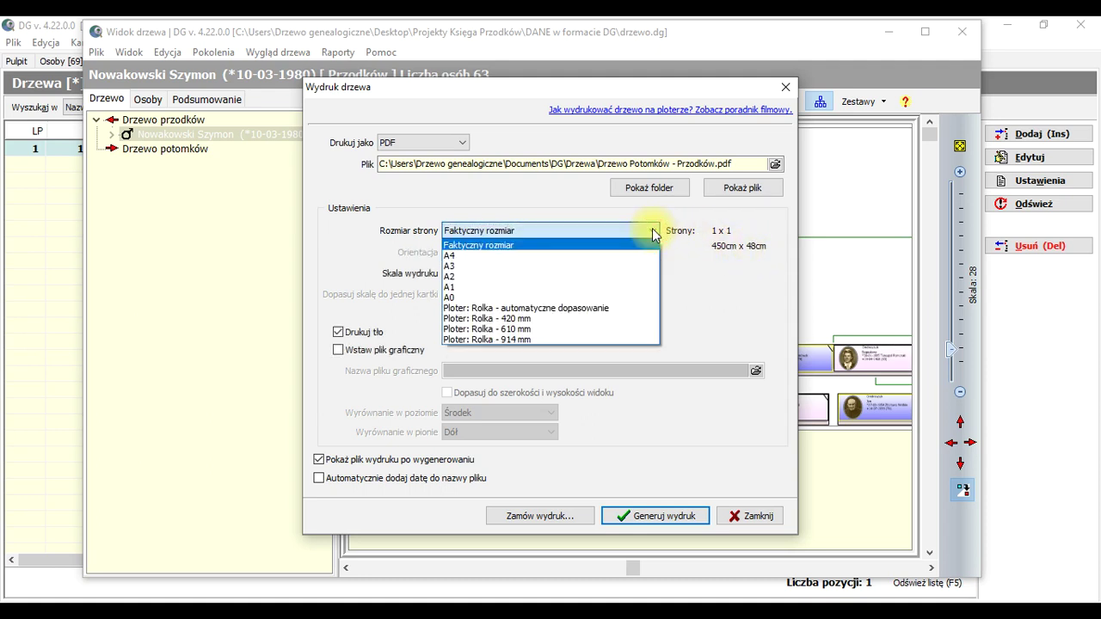
pyautogui.click(555, 328)
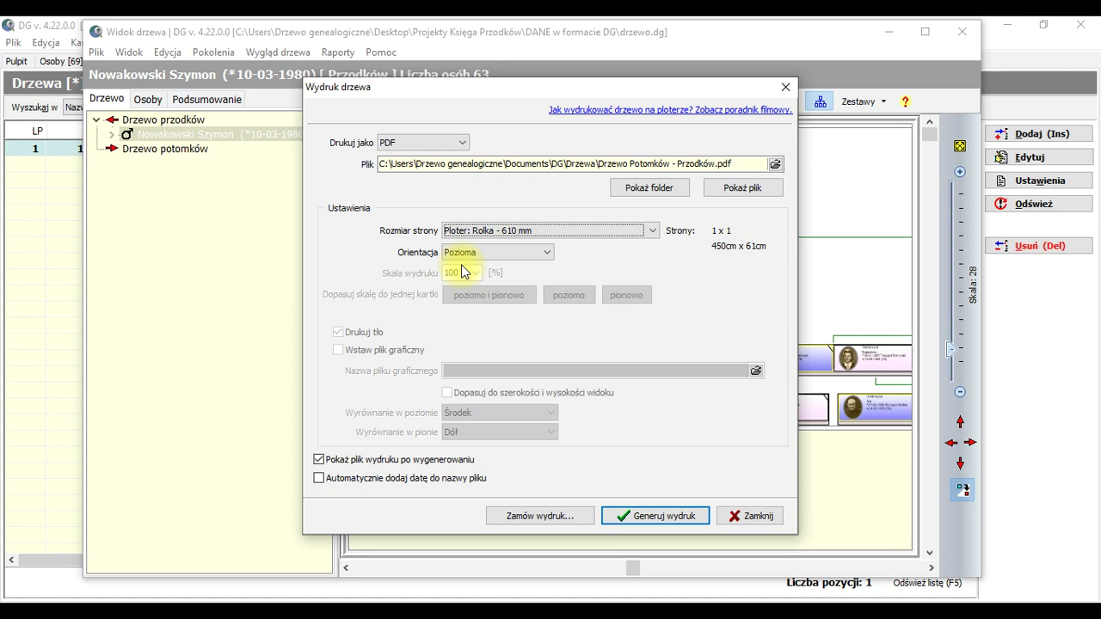
pyautogui.click(564, 231)
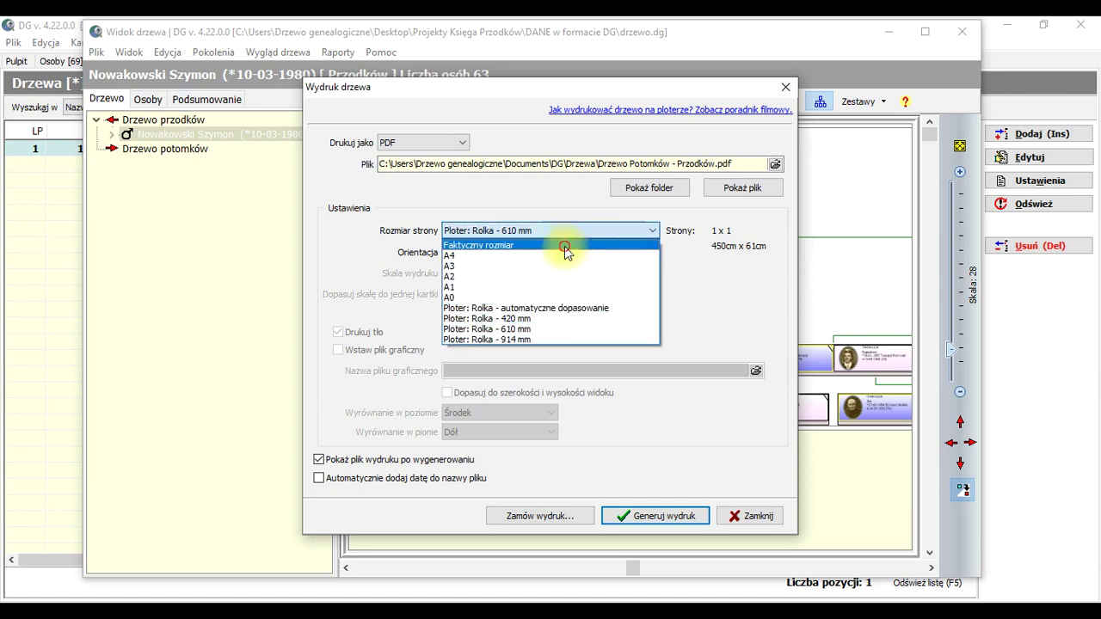
pyautogui.click(564, 245)
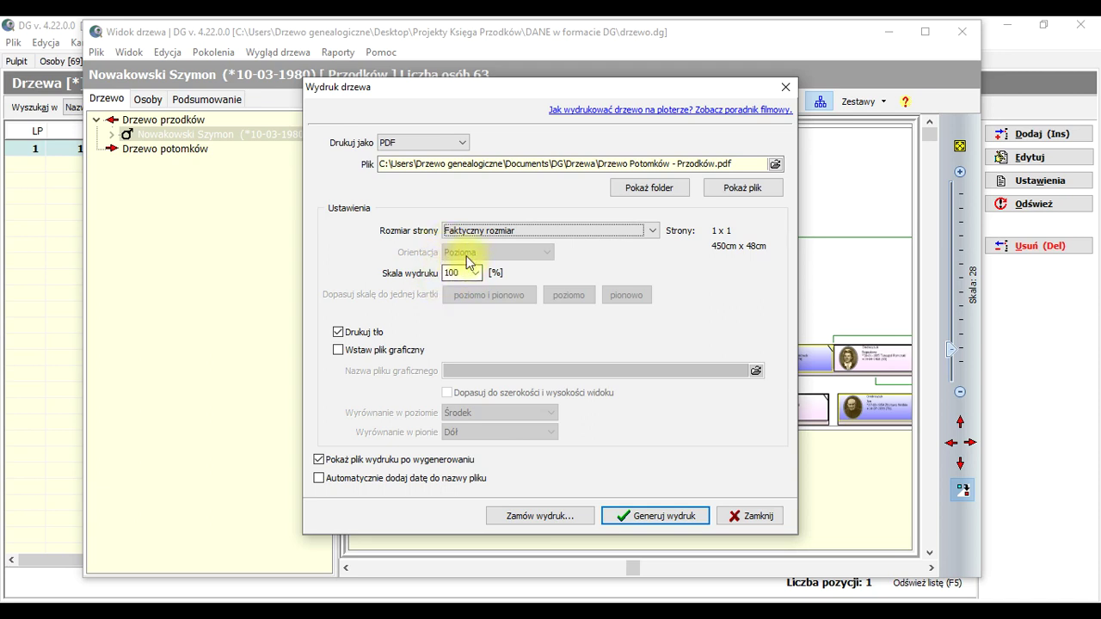
# Step: Examine the full range of print scale percentages available for the actual-size page
pyautogui.click(477, 273)
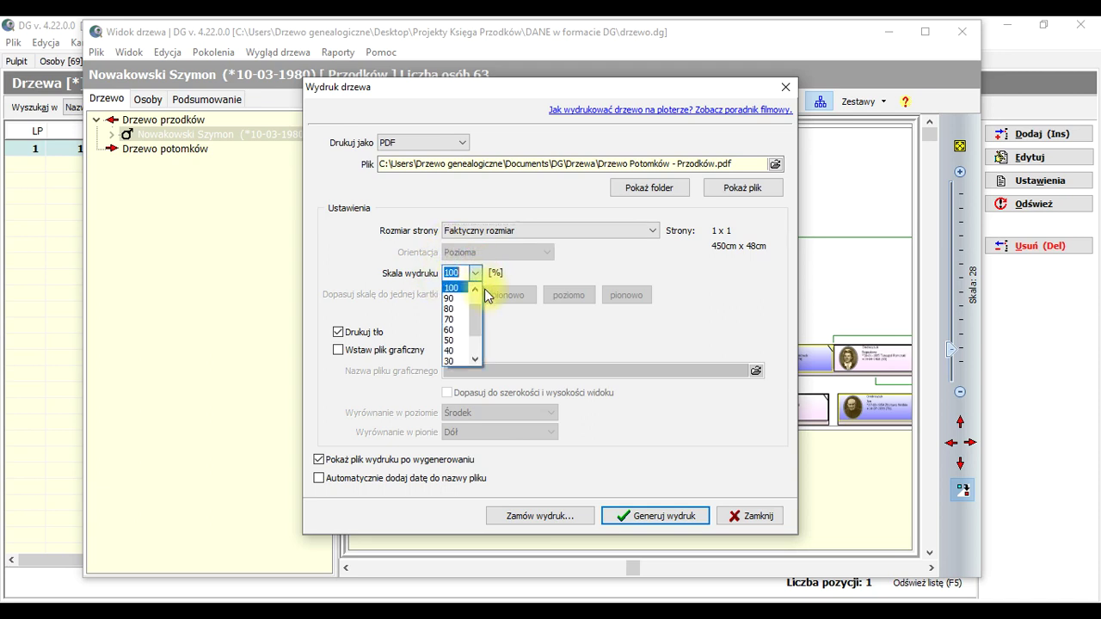
pyautogui.moveTo(482, 325); pyautogui.dragTo(478, 308)
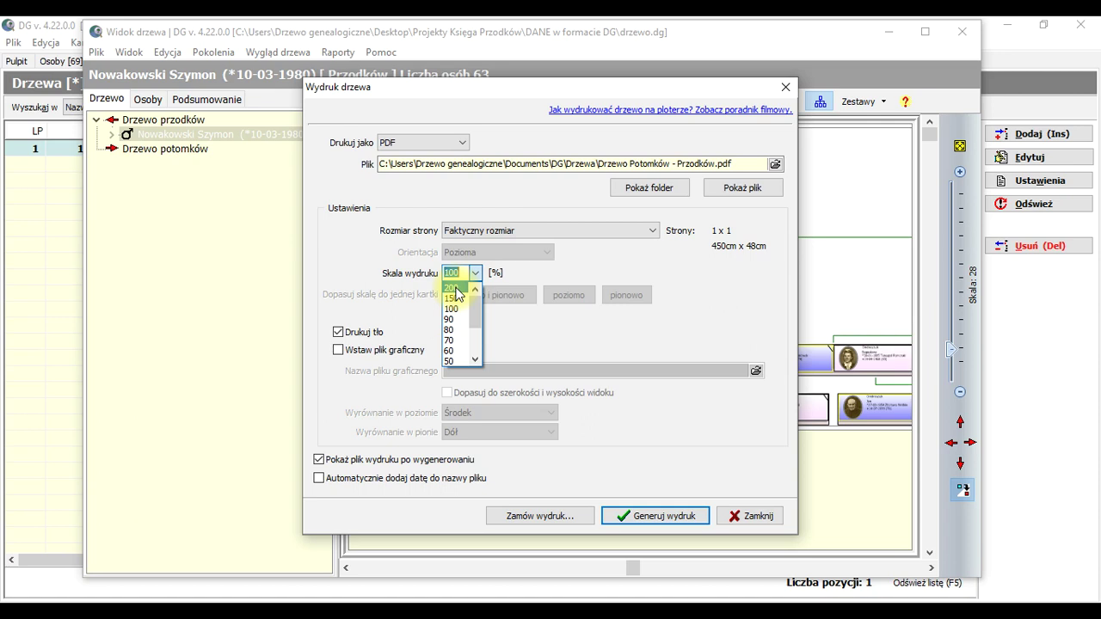
pyautogui.moveTo(475, 298); pyautogui.dragTo(475, 334)
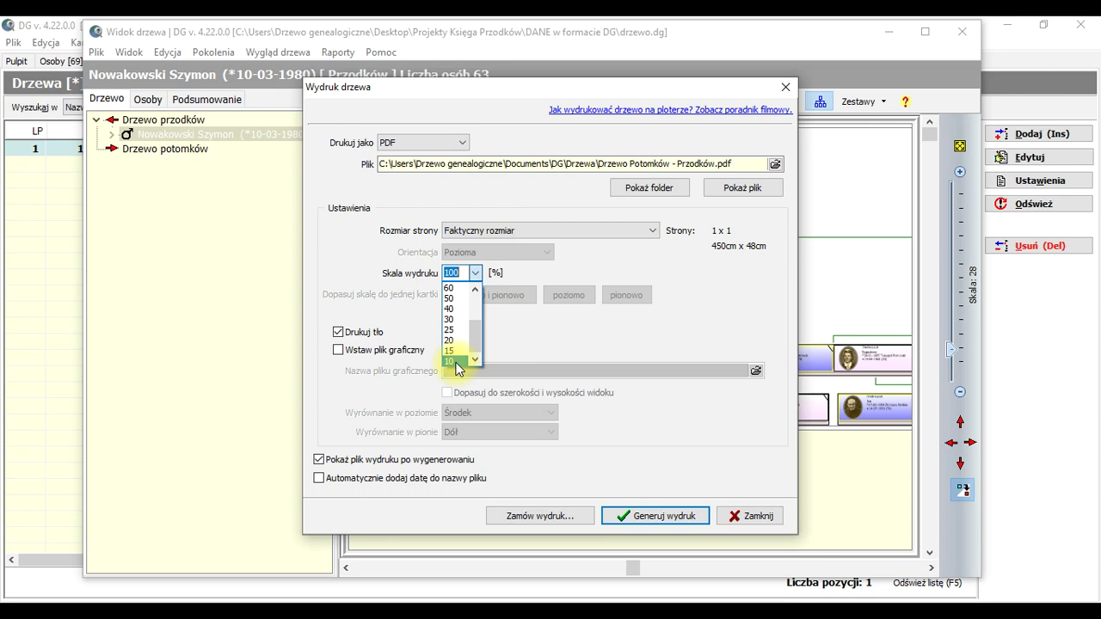
pyautogui.scroll(2, 464, 349)
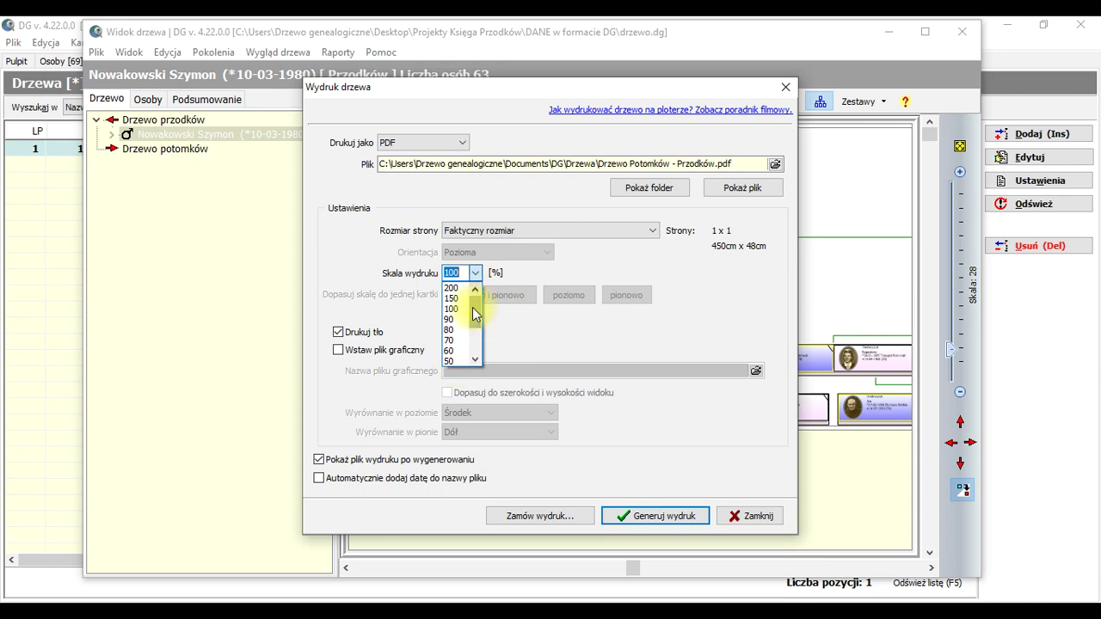
pyautogui.click(479, 313)
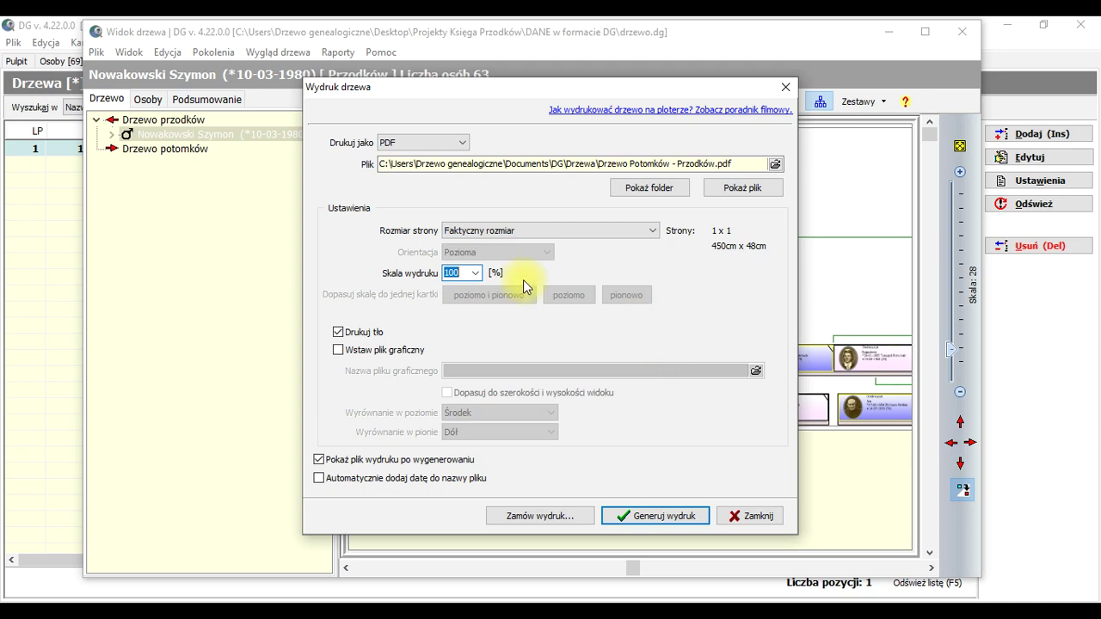
pyautogui.click(476, 272)
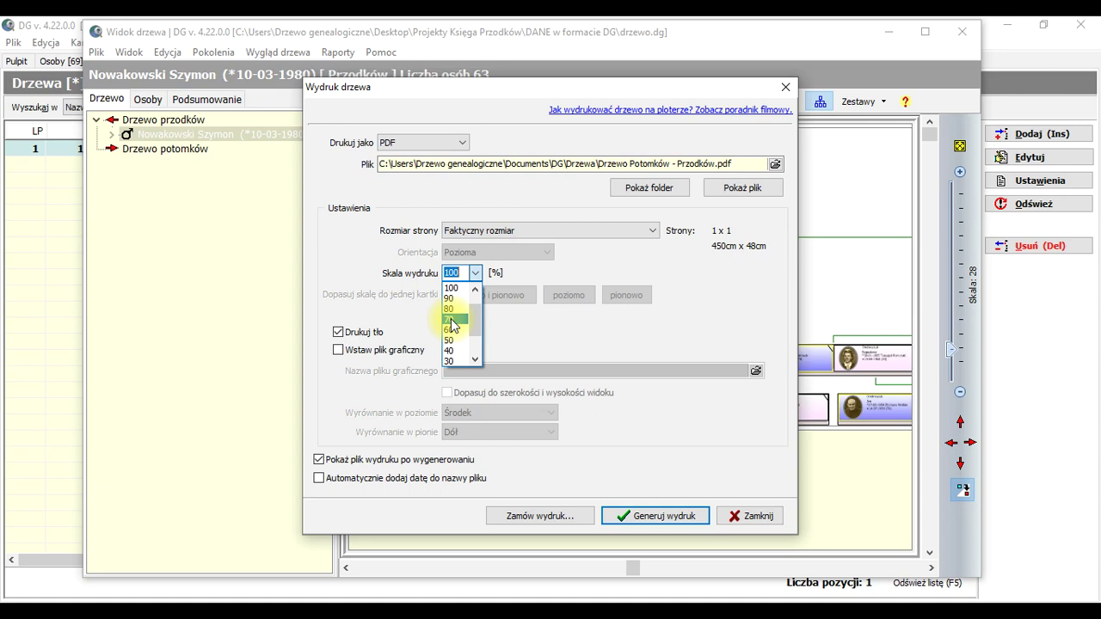
pyautogui.click(524, 324)
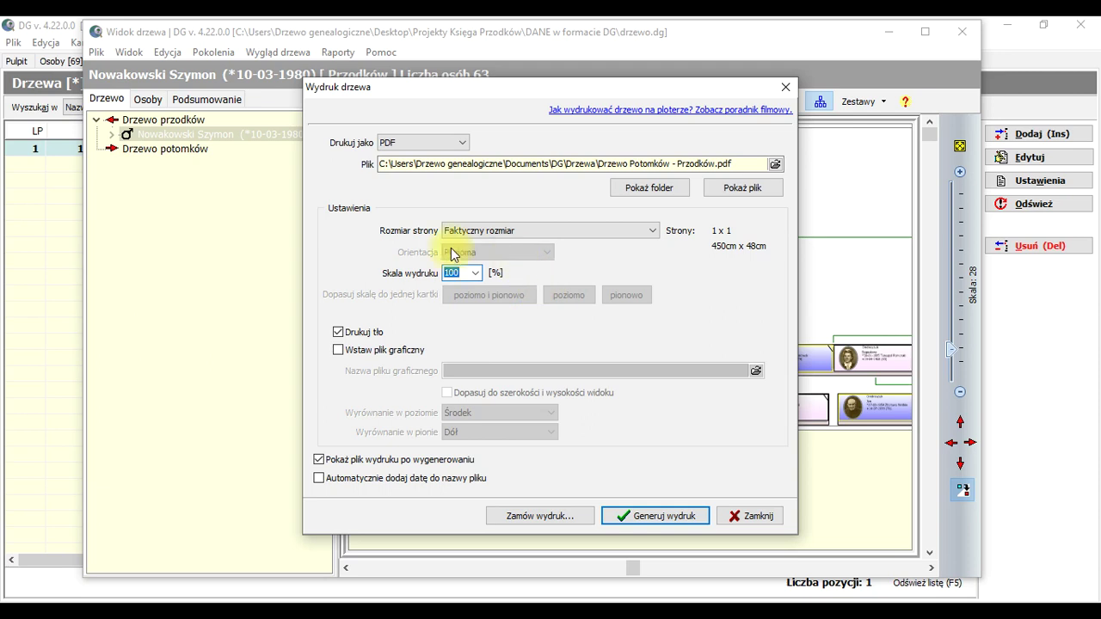
# Step: Switch the page size to automatic plotter-roll fitting and back to Faktyczny rozmiar to compare the available print options
pyautogui.click(548, 231)
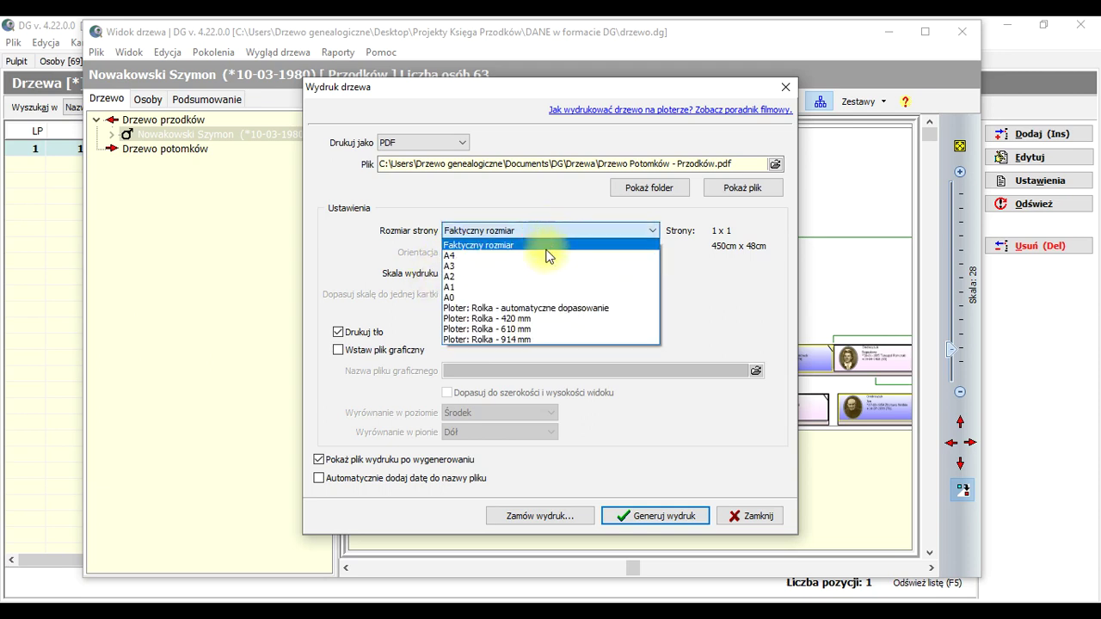
pyautogui.click(550, 310)
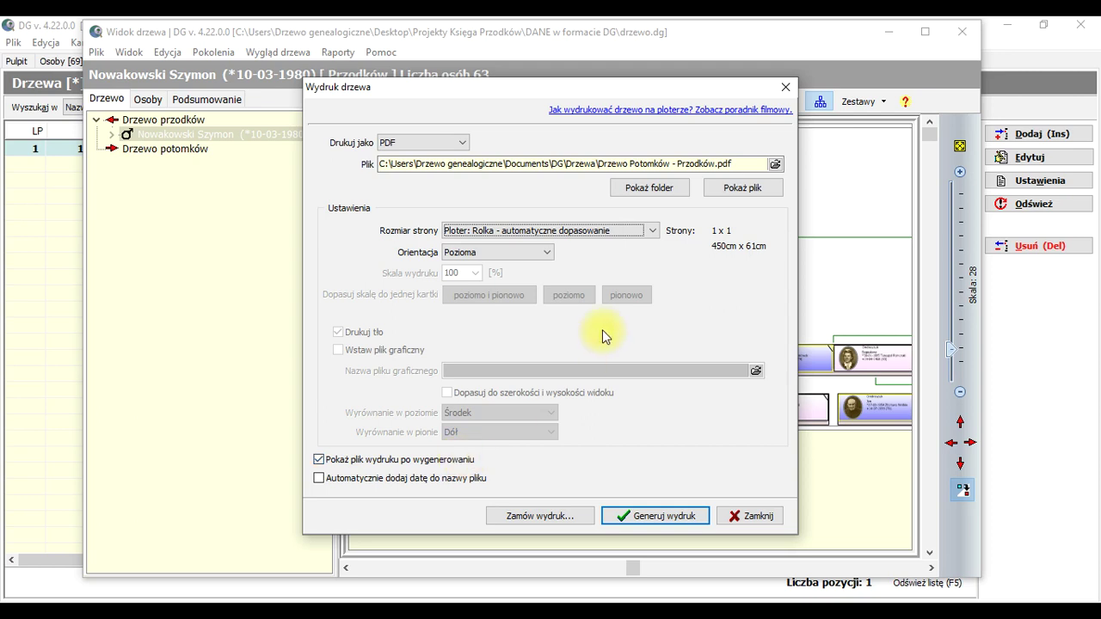
pyautogui.click(625, 233)
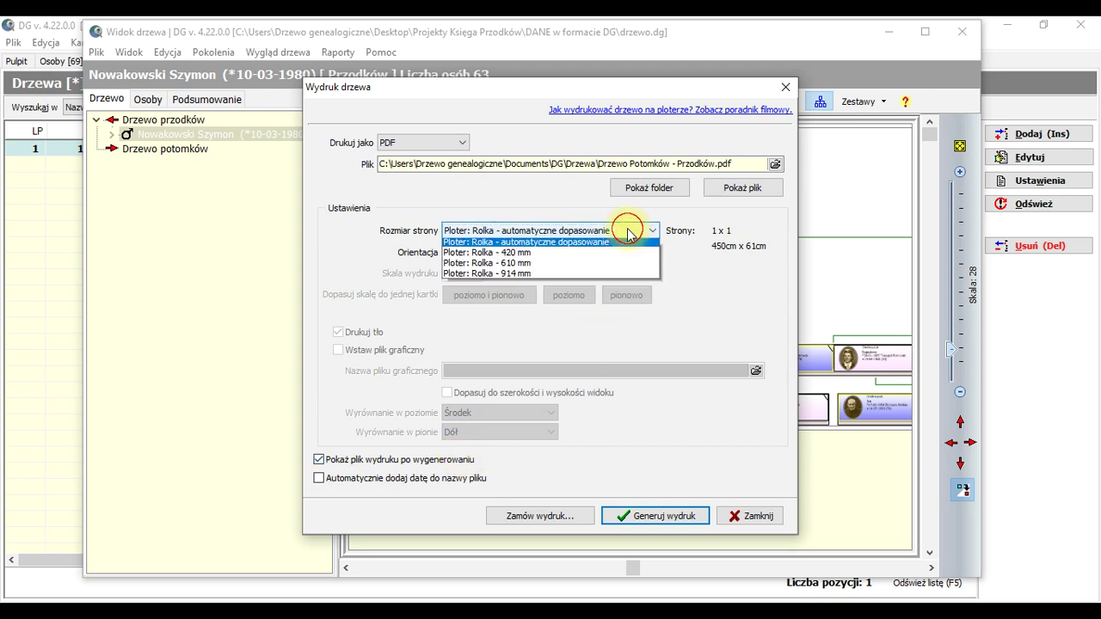
pyautogui.click(618, 245)
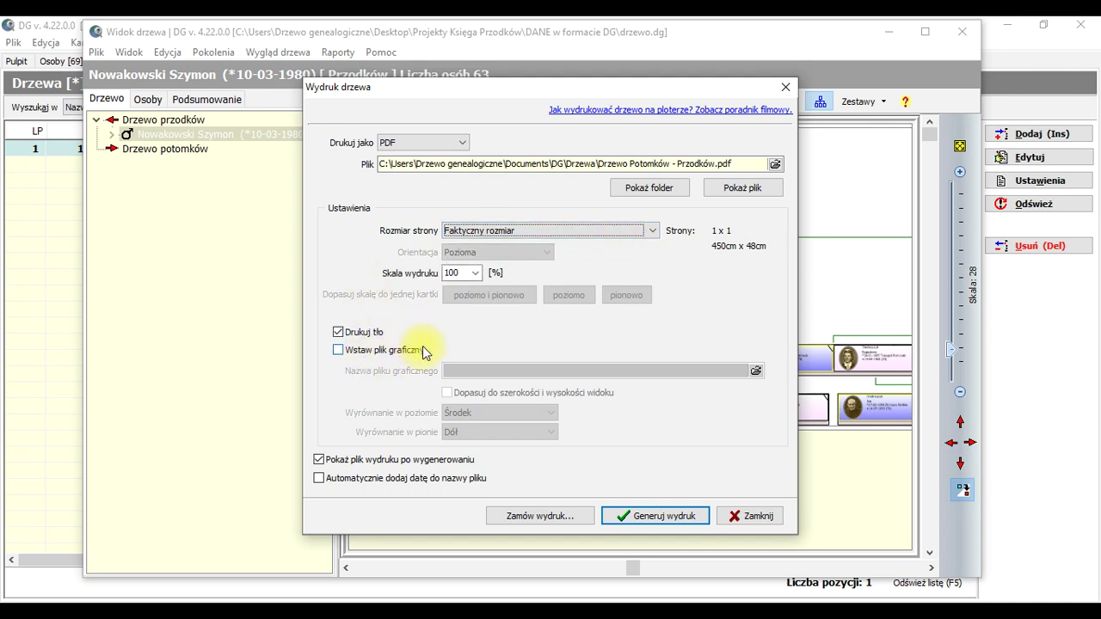
# Step: Set the page size to Ploter: Rolka - automatyczne dopasowanie and generate the tree printout as a PDF
pyautogui.click(601, 232)
pyautogui.click(579, 309)
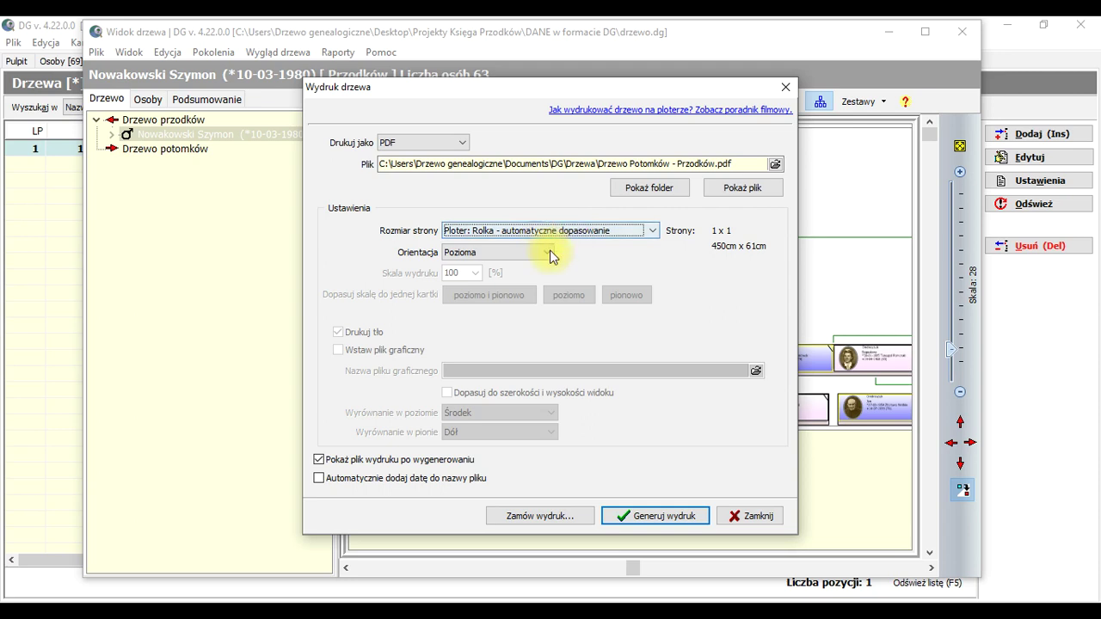
pyautogui.click(678, 515)
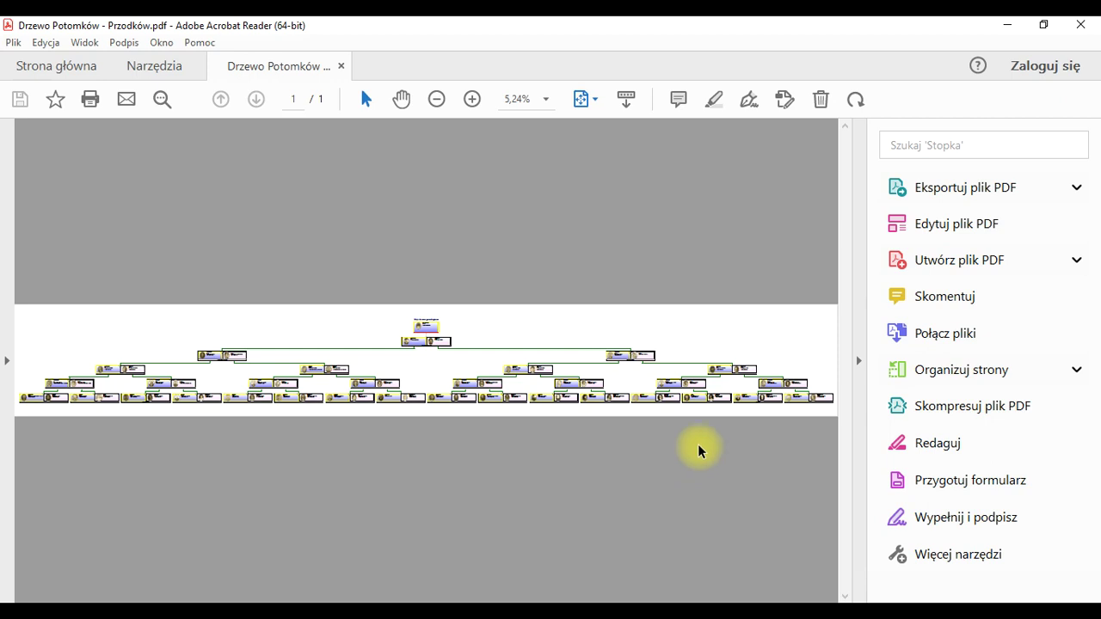
# Step: Inspect the lower generations of the automatically fitted tree PDF at 100% zoom, and close the document
pyautogui.click(856, 361)
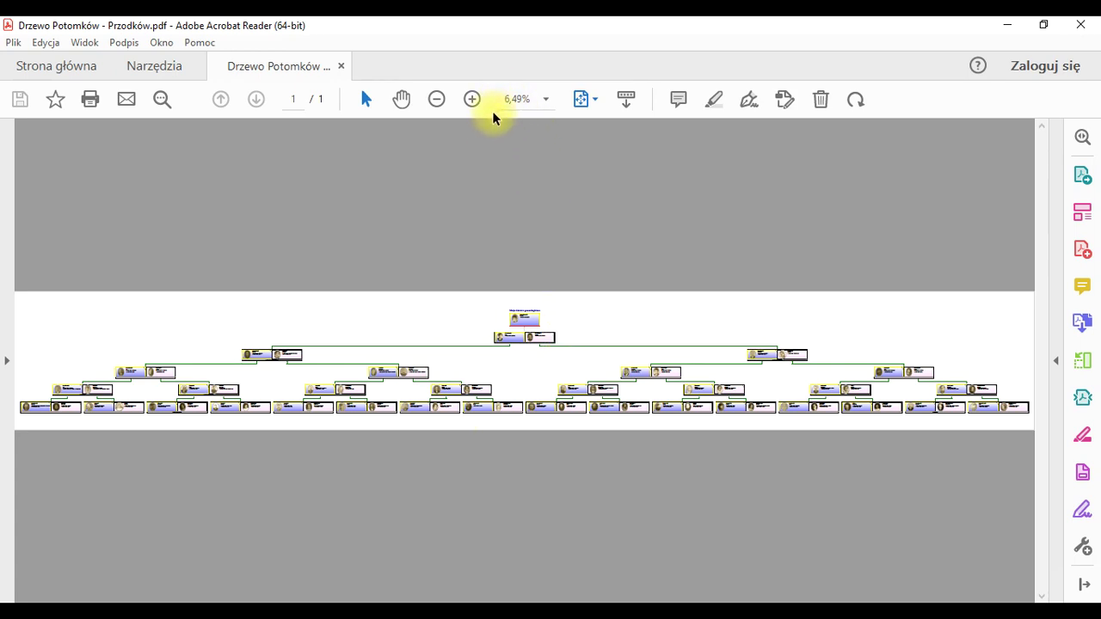
pyautogui.click(546, 103)
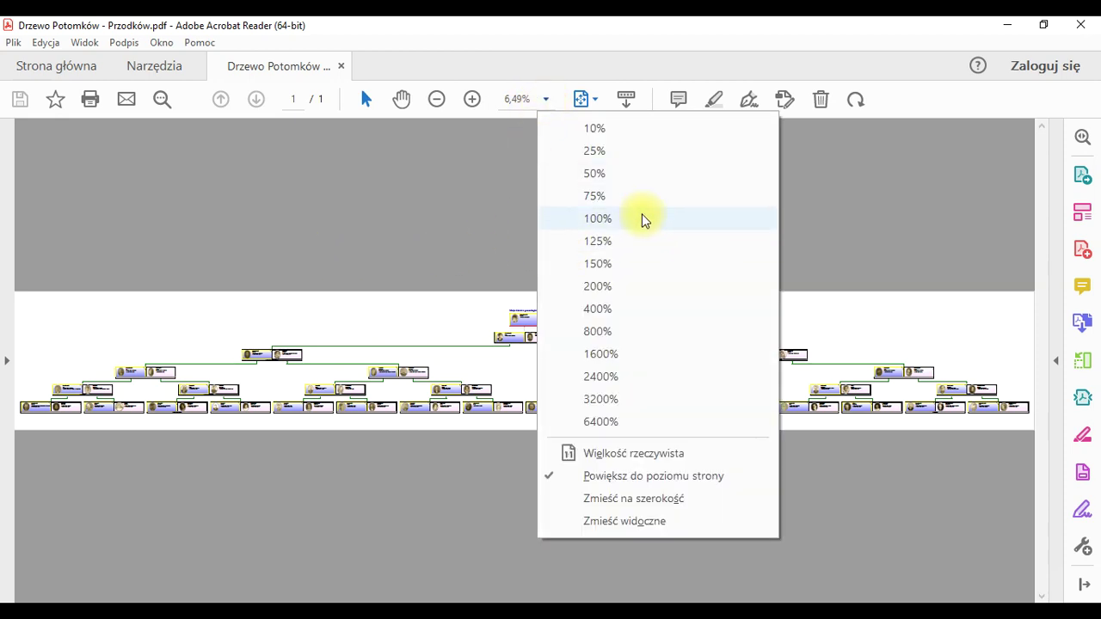
pyautogui.click(675, 222)
pyautogui.moveTo(1034, 175); pyautogui.dragTo(1054, 467)
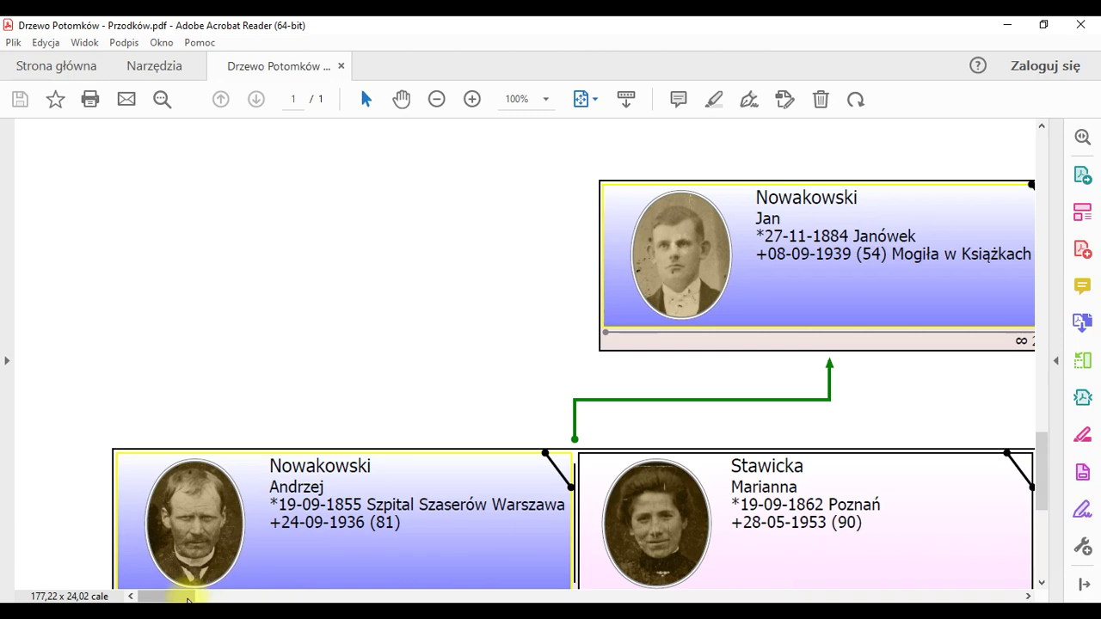
pyautogui.moveTo(184, 595); pyautogui.dragTo(292, 598)
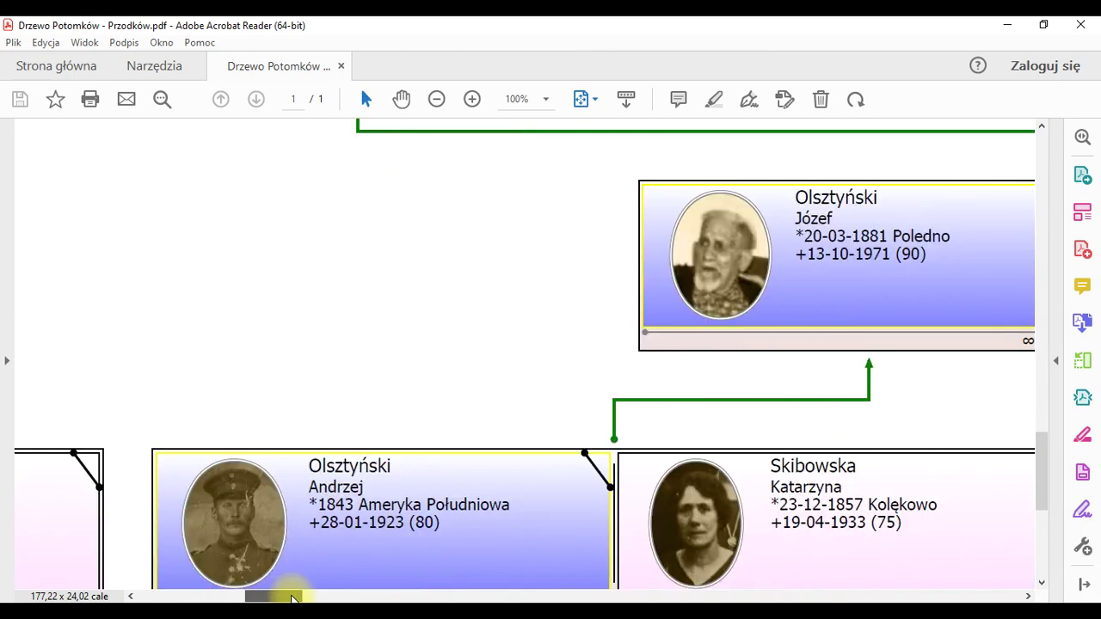
pyautogui.click(1080, 31)
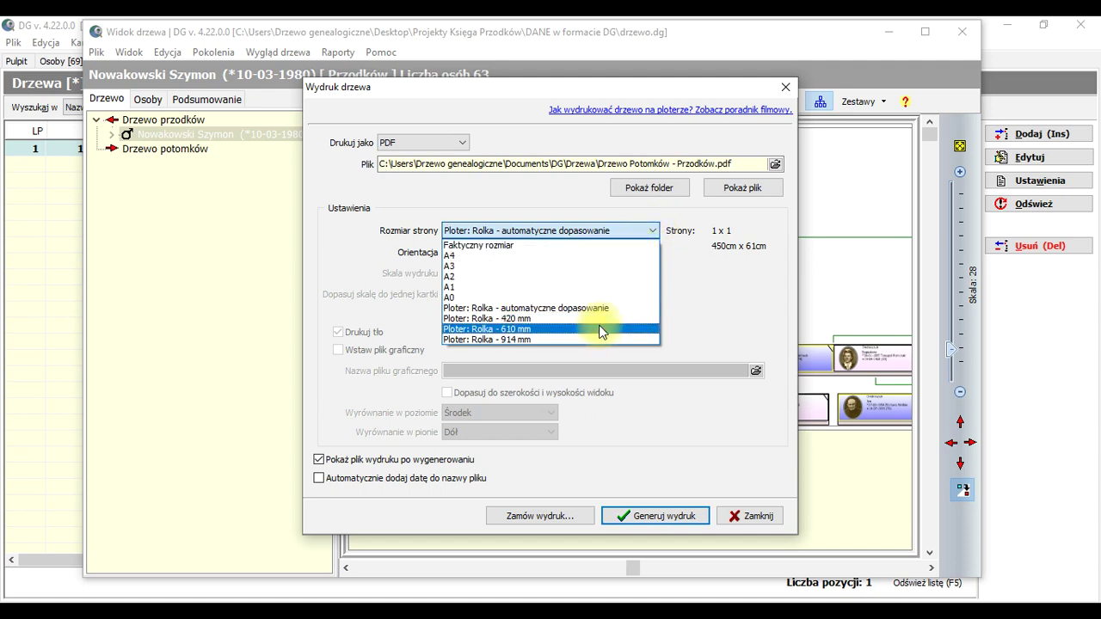
# Step: Switch the page size to Faktyczny rozmiar for comparison, set it to Ploter: Rolka - 420 mm, and generate the tree PDF
pyautogui.click(561, 246)
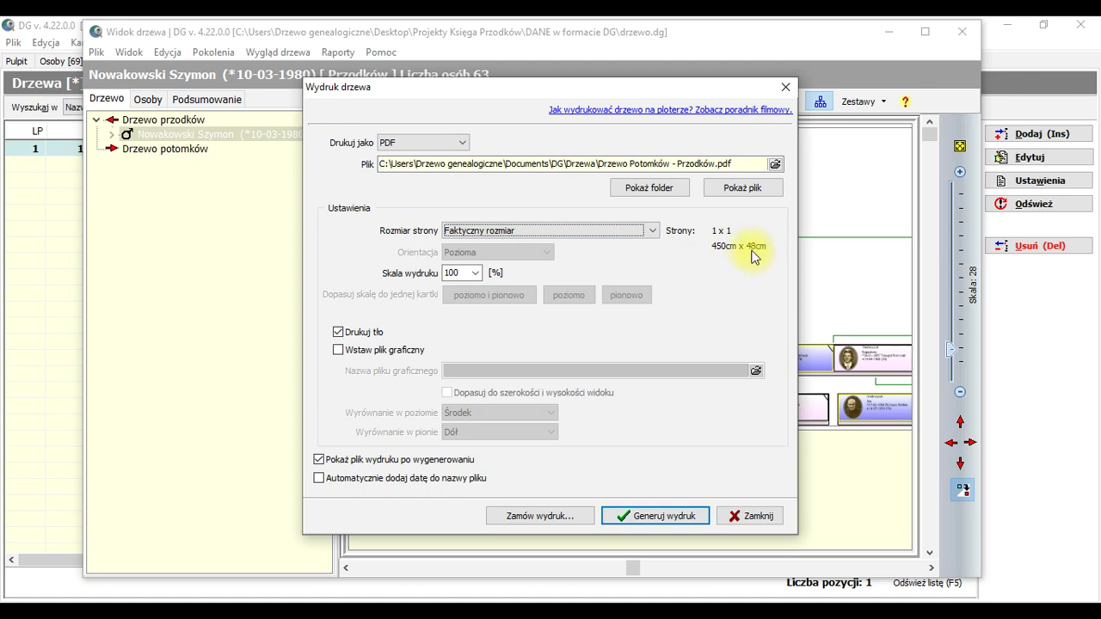
pyautogui.click(652, 232)
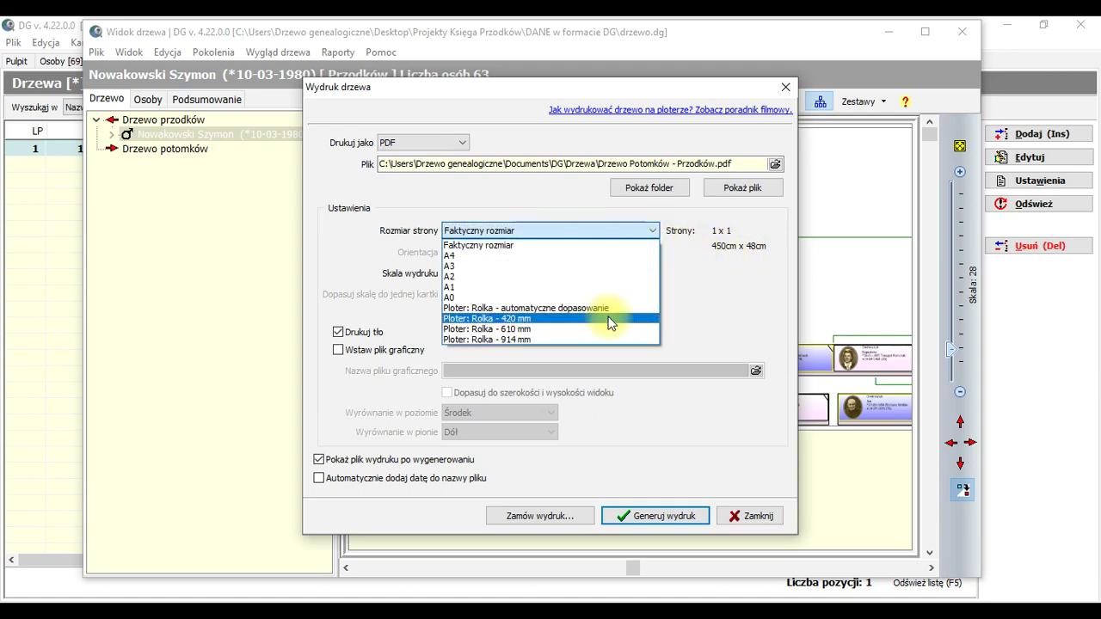
pyautogui.click(608, 319)
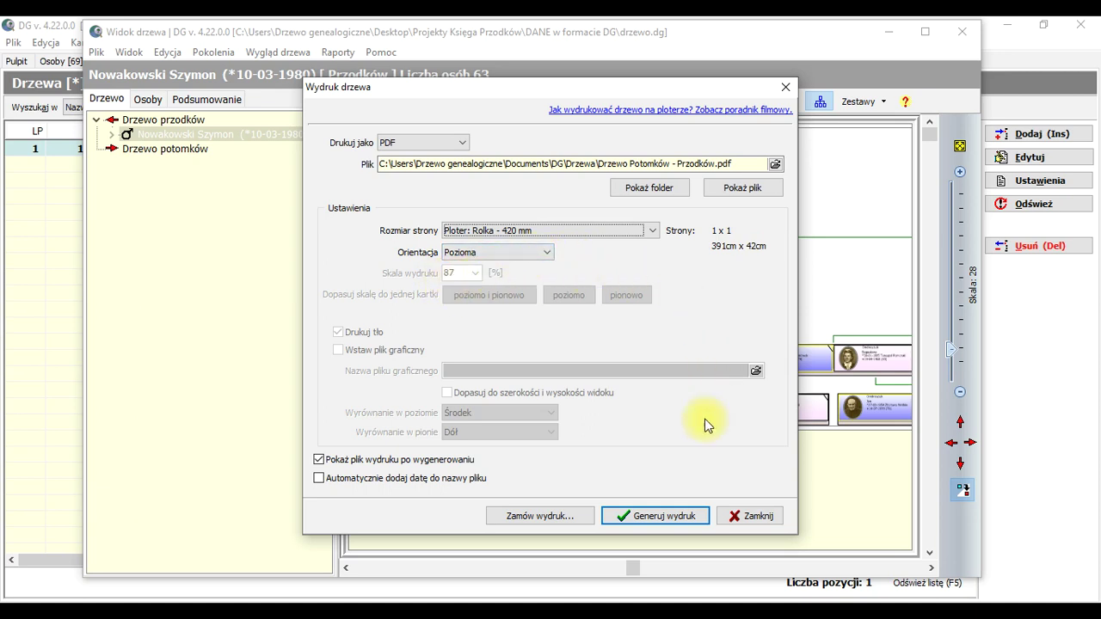
pyautogui.click(688, 516)
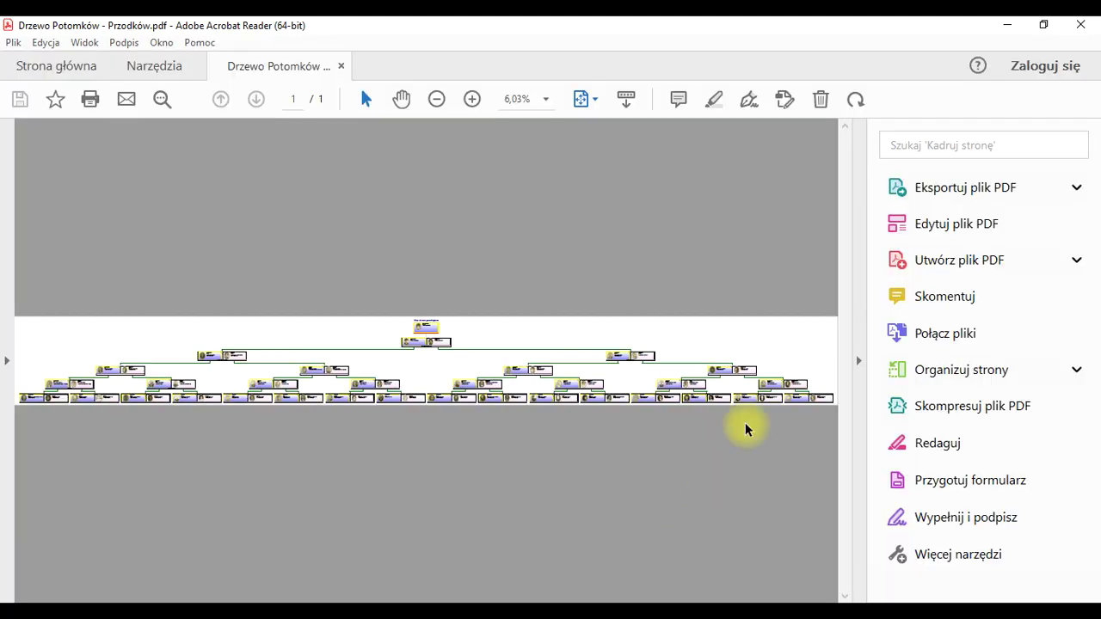
# Step: Inspect the lower generations of the 420 mm roll PDF at 100% zoom, and close the document
pyautogui.click(858, 361)
pyautogui.click(545, 100)
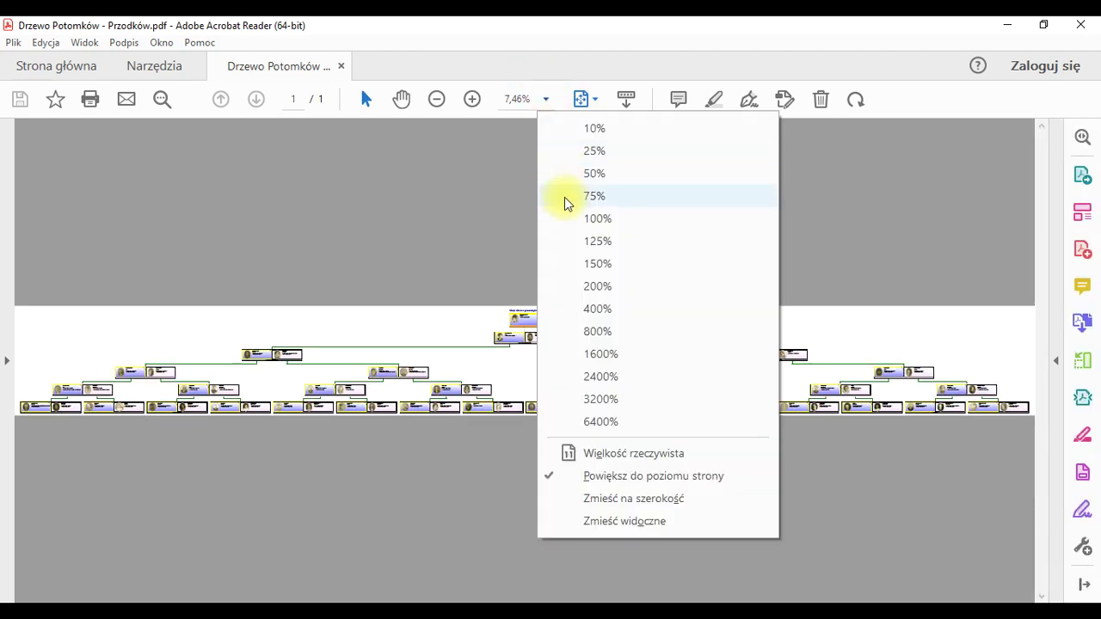
pyautogui.click(571, 218)
pyautogui.moveTo(1040, 184); pyautogui.dragTo(1044, 484)
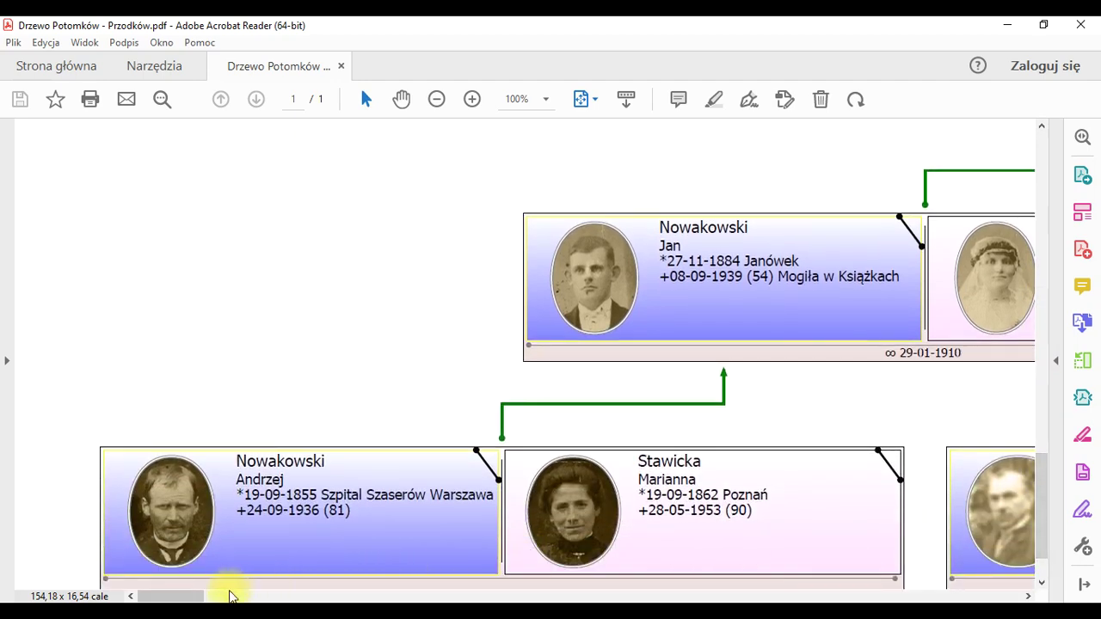
pyautogui.moveTo(184, 596); pyautogui.dragTo(293, 598)
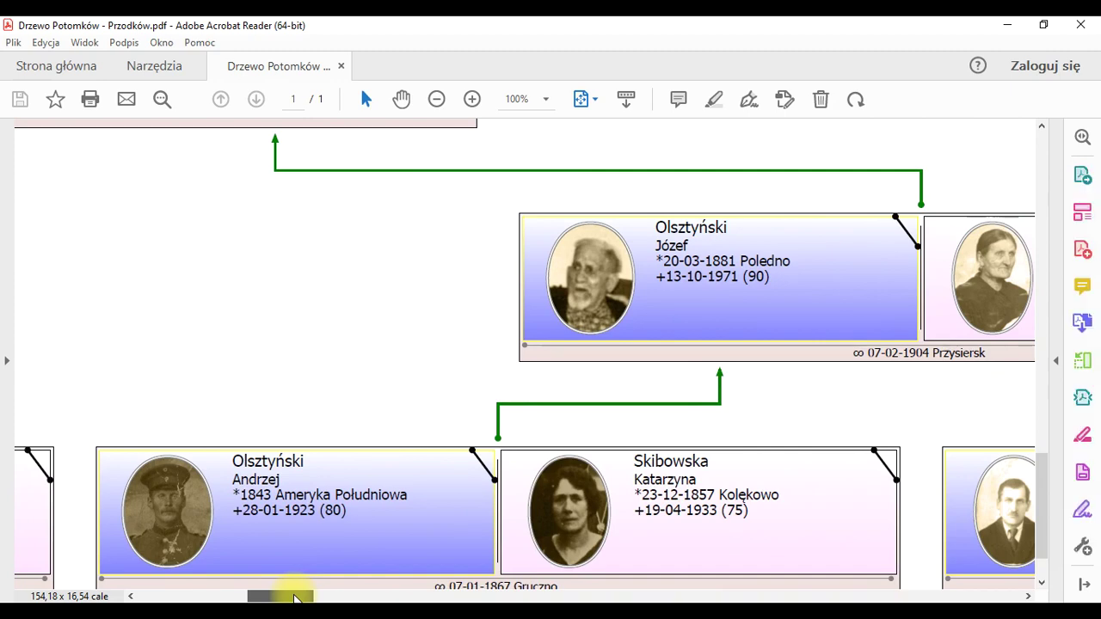
pyautogui.click(1080, 24)
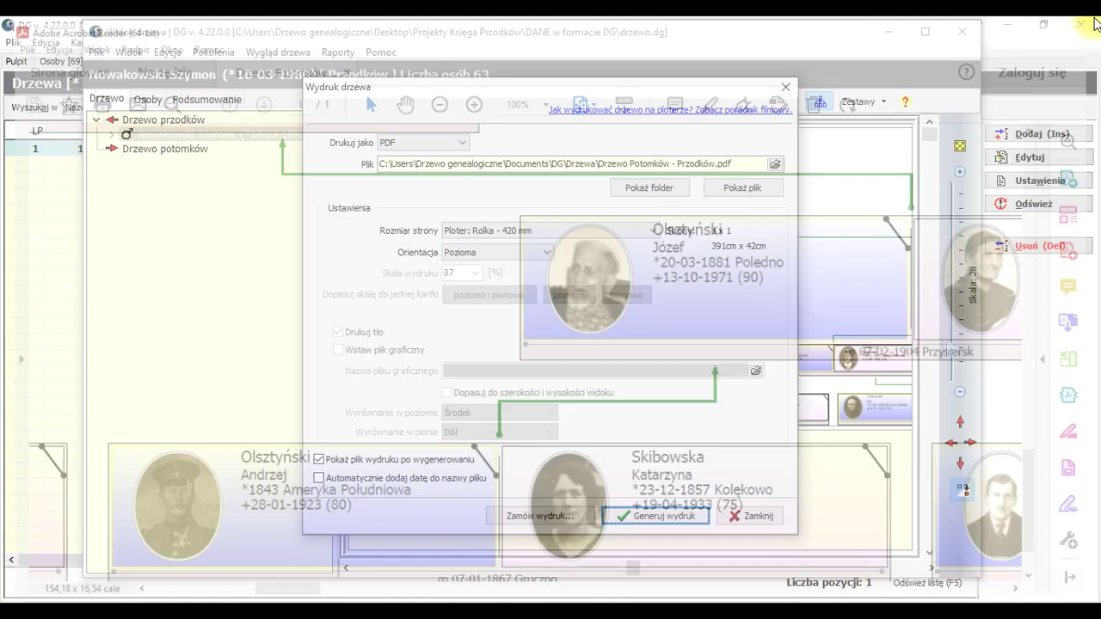
# Step: Open the print order quote for the 420 mm roll, and accept the file upload consent and the quote with its service terms
pyautogui.click(630, 227)
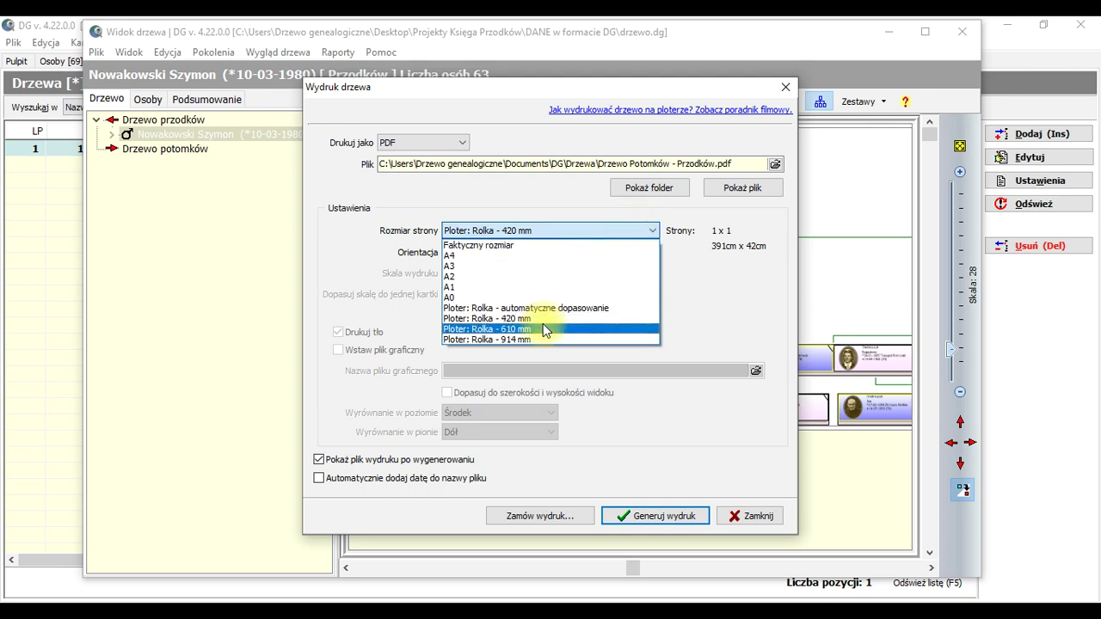
pyautogui.click(681, 289)
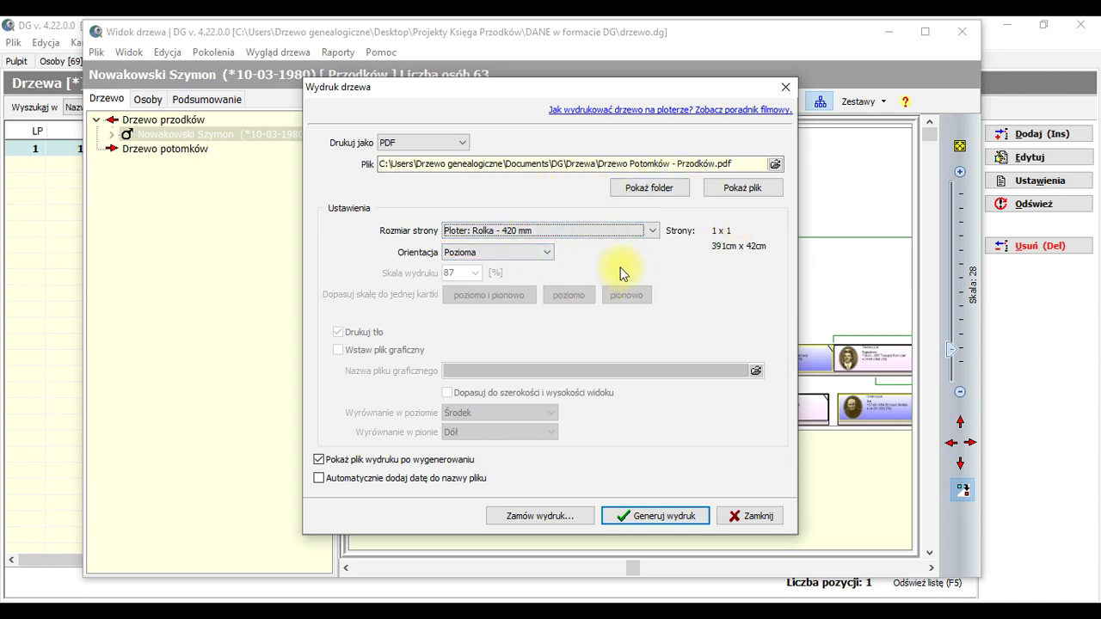
pyautogui.click(538, 518)
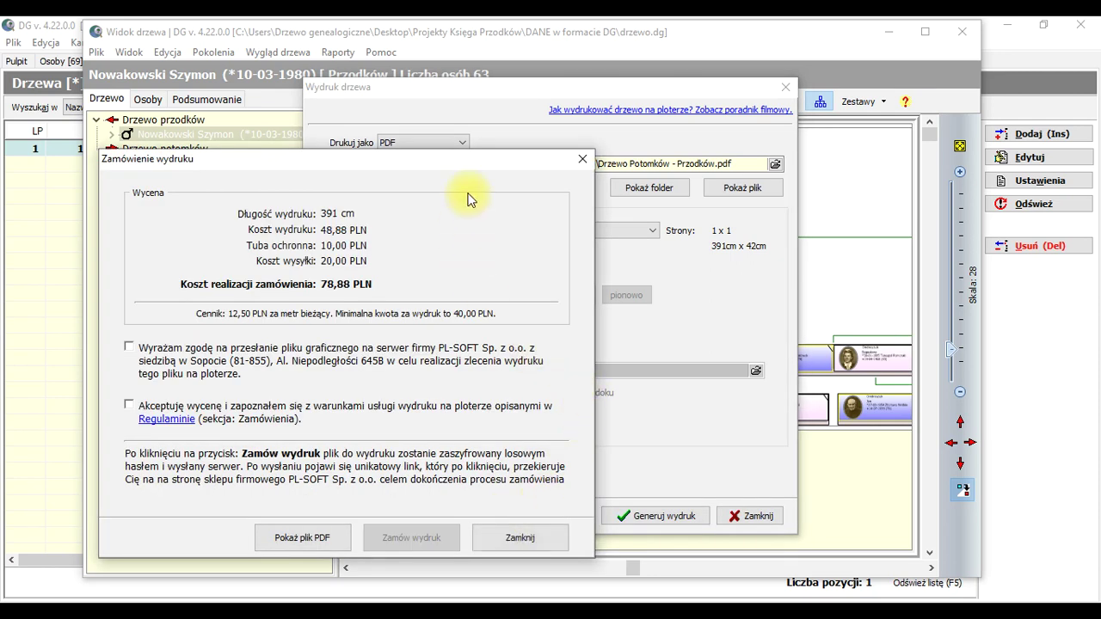
pyautogui.moveTo(481, 162); pyautogui.dragTo(656, 127)
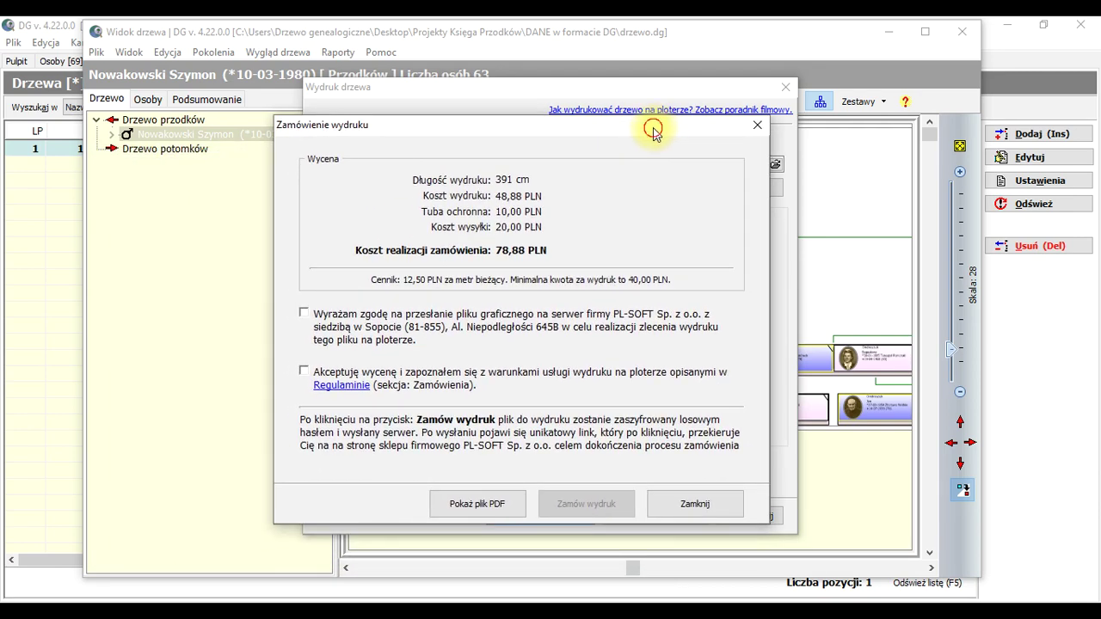
pyautogui.moveTo(655, 126); pyautogui.dragTo(645, 126)
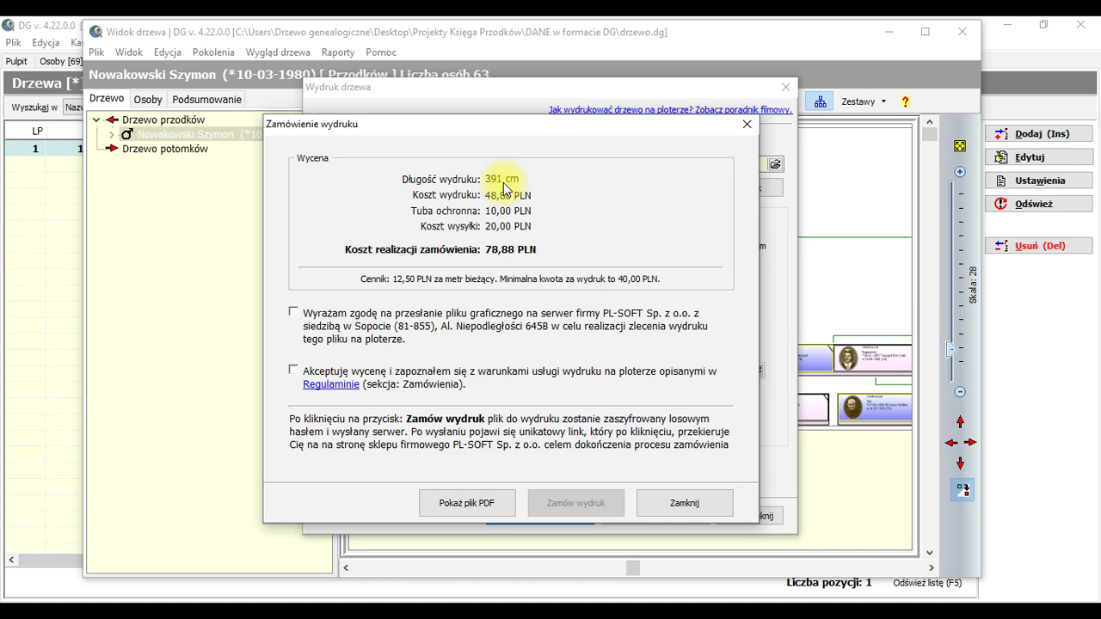
pyautogui.moveTo(563, 129); pyautogui.dragTo(470, 118)
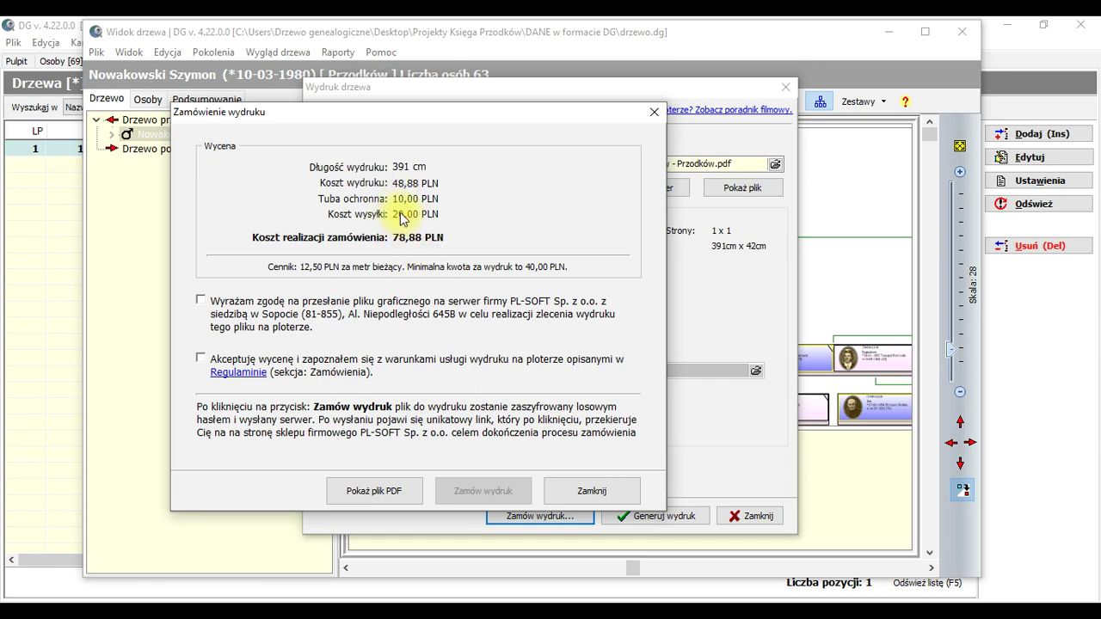
pyautogui.click(202, 301)
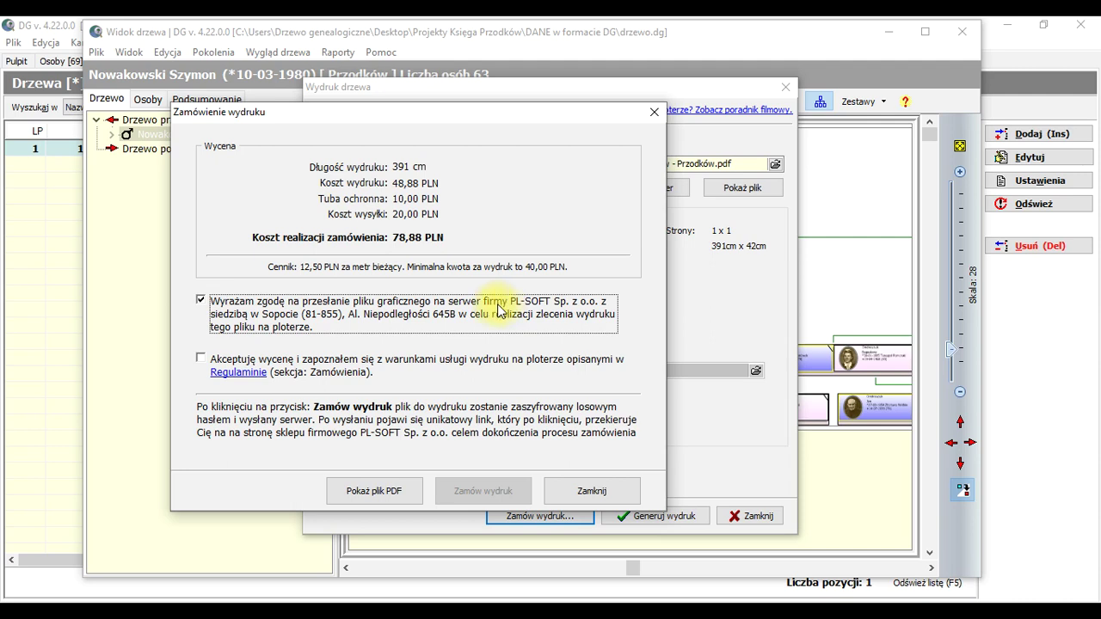
pyautogui.click(200, 359)
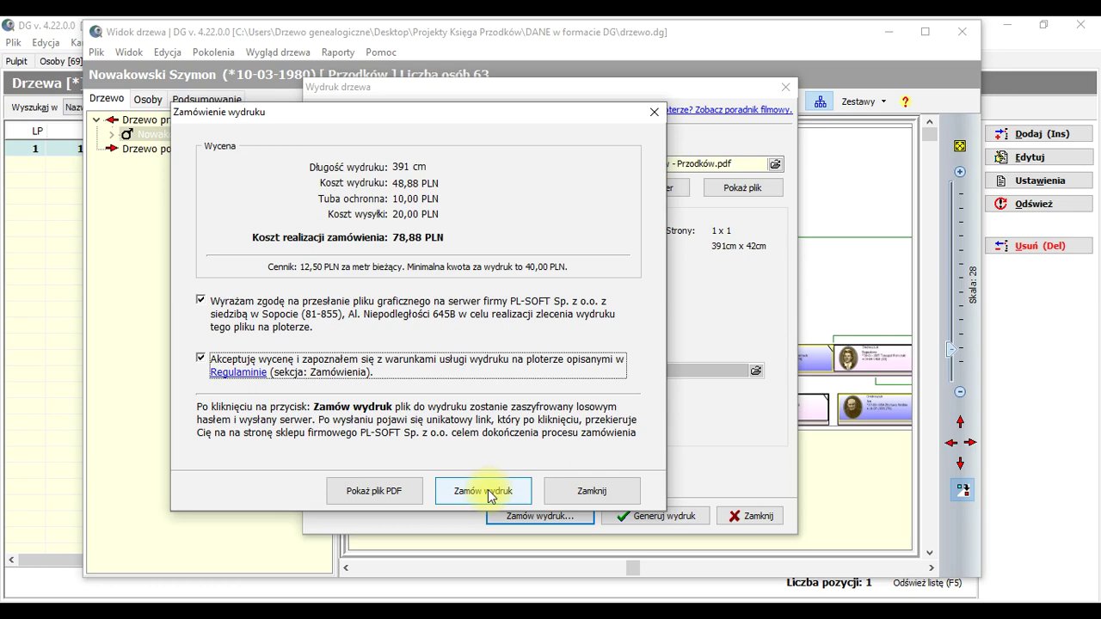
# Step: Preview the PDF attached to the print order at 100% zoom across the lower generations, and close it
pyautogui.click(387, 492)
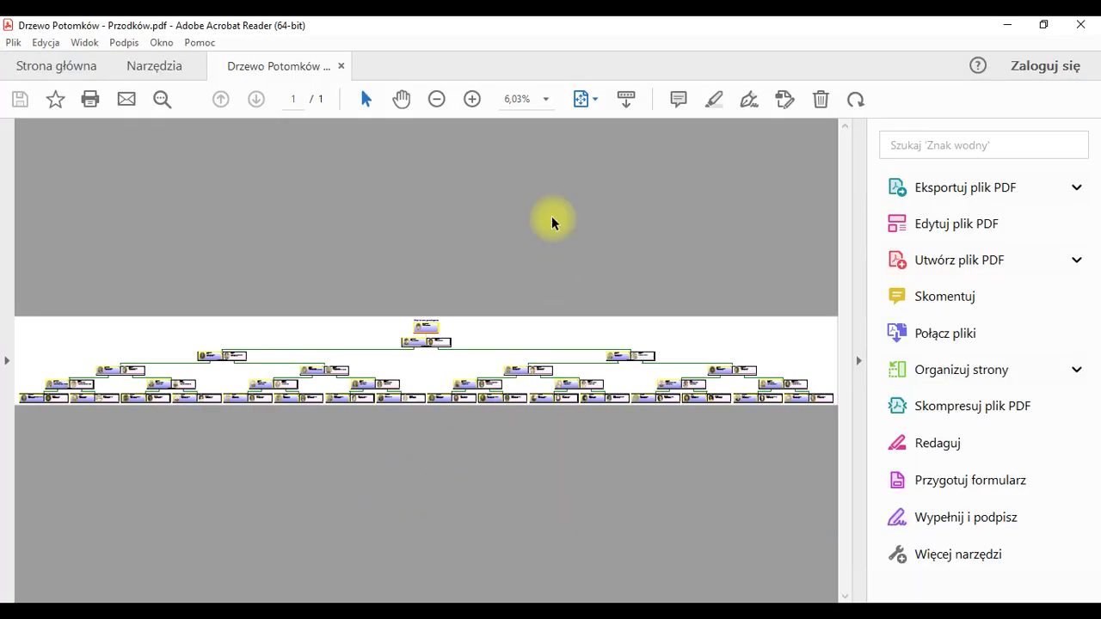
pyautogui.click(545, 99)
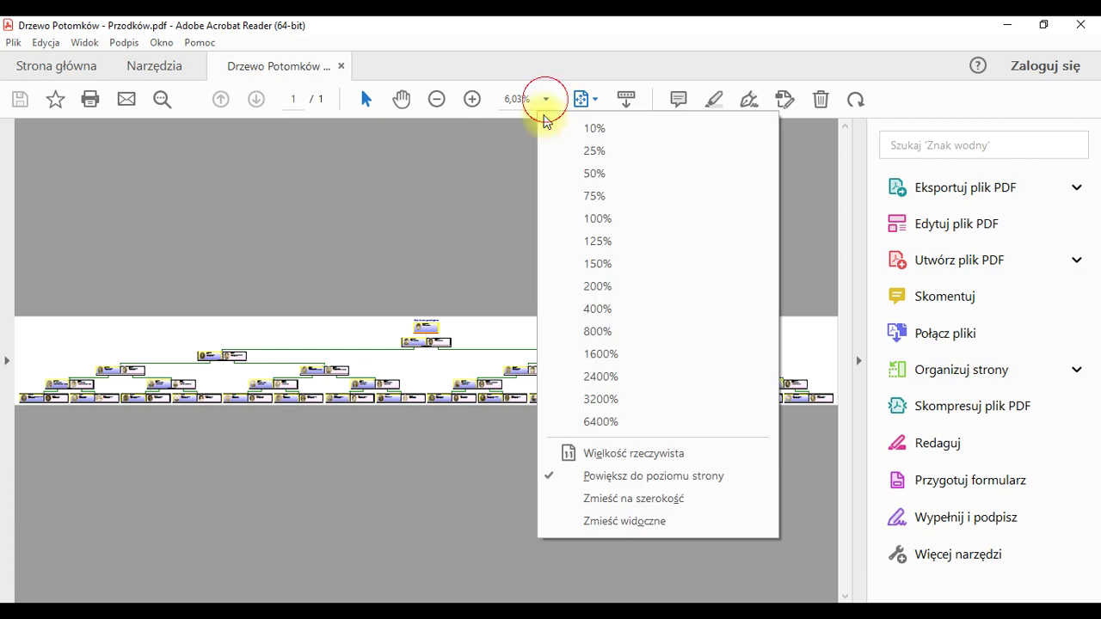
pyautogui.click(588, 220)
pyautogui.moveTo(857, 321); pyautogui.dragTo(791, 557)
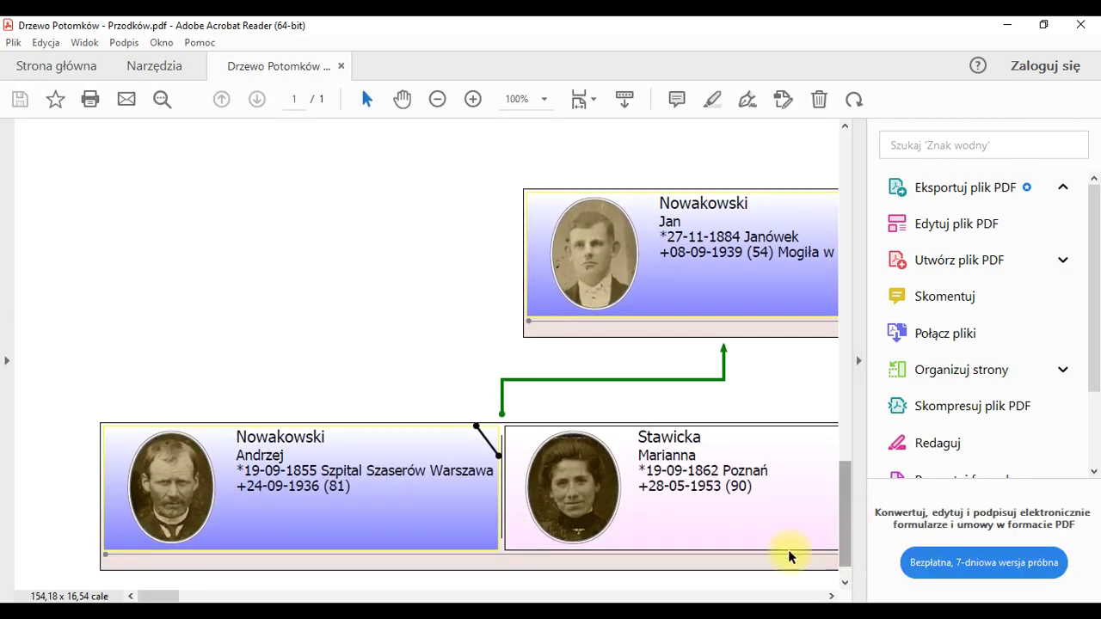
pyautogui.moveTo(167, 594); pyautogui.dragTo(284, 595)
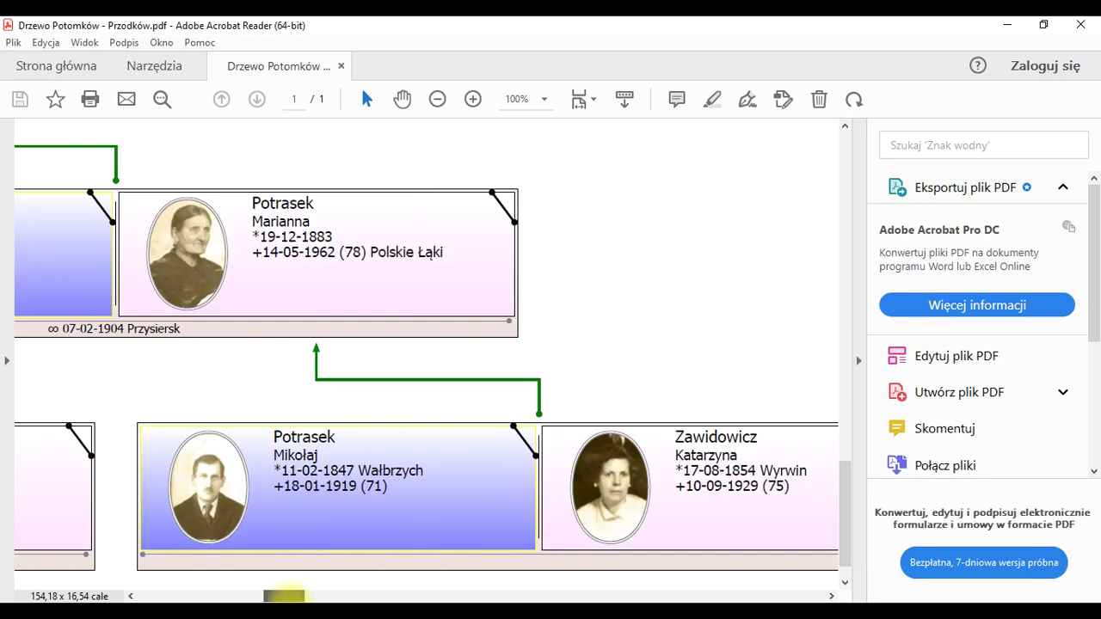
pyautogui.click(1088, 23)
# Step: Order the print by sending the file to the server, open the shop cart from the order link, and close the blank browser tab
pyautogui.click(481, 492)
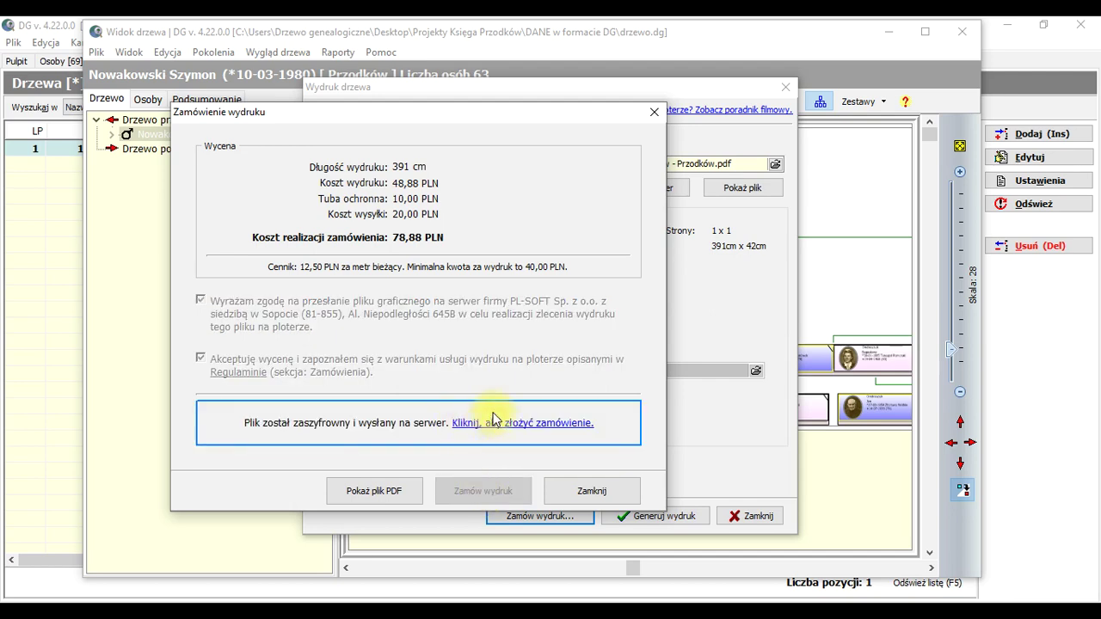
pyautogui.click(563, 422)
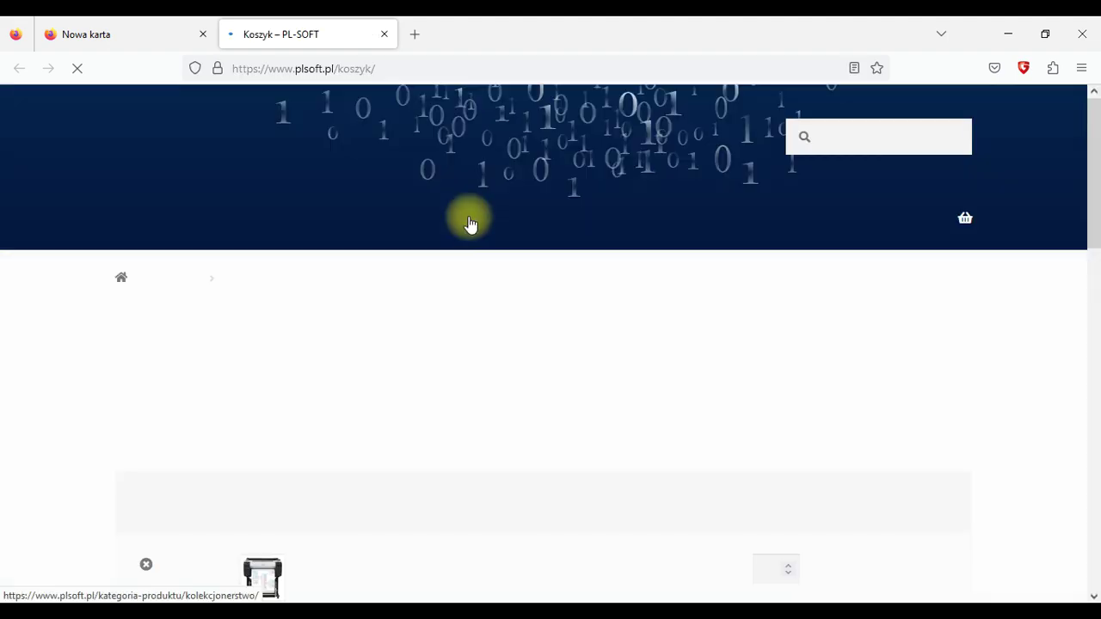
pyautogui.click(200, 35)
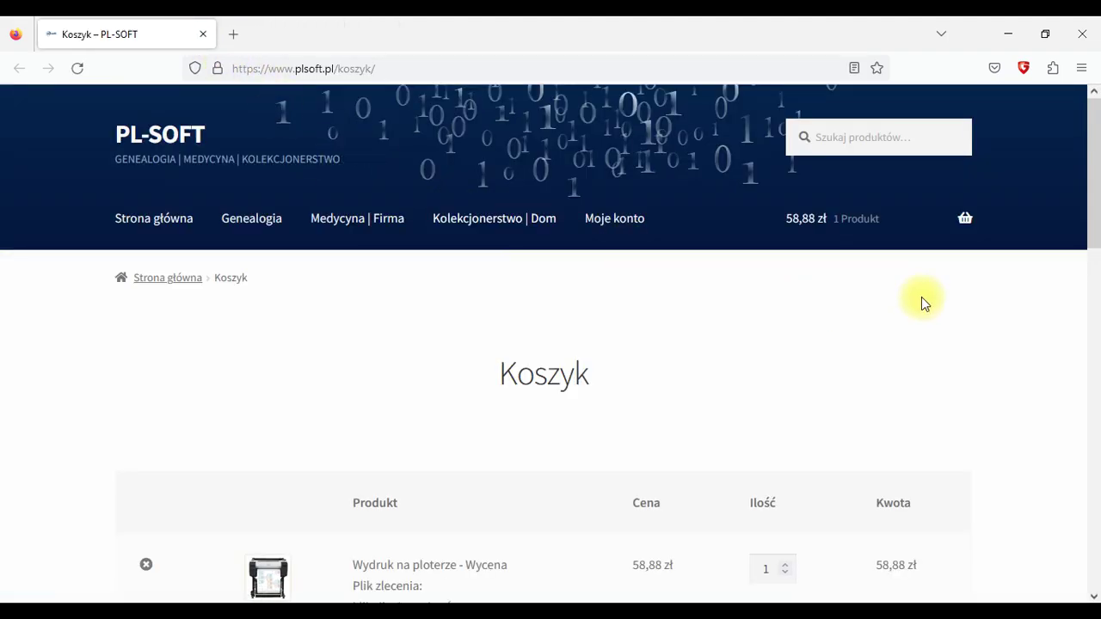
# Step: Review the plotter print item in the cart and the cart summary with its shipping cost and total
pyautogui.moveTo(1092, 169); pyautogui.dragTo(1075, 286)
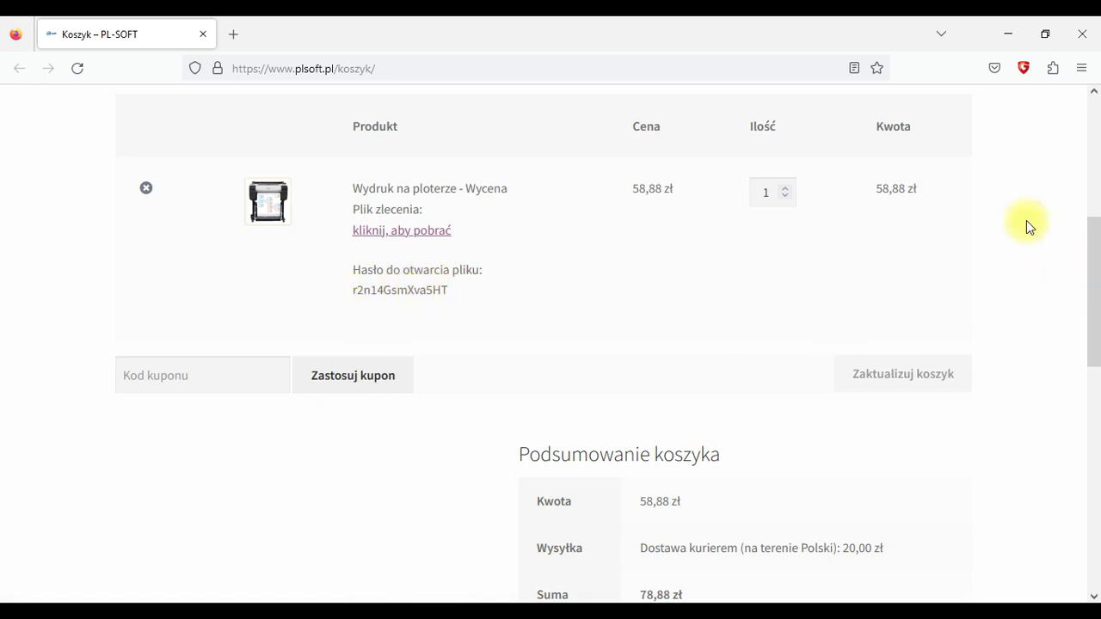
pyautogui.moveTo(1096, 286); pyautogui.dragTo(1093, 307)
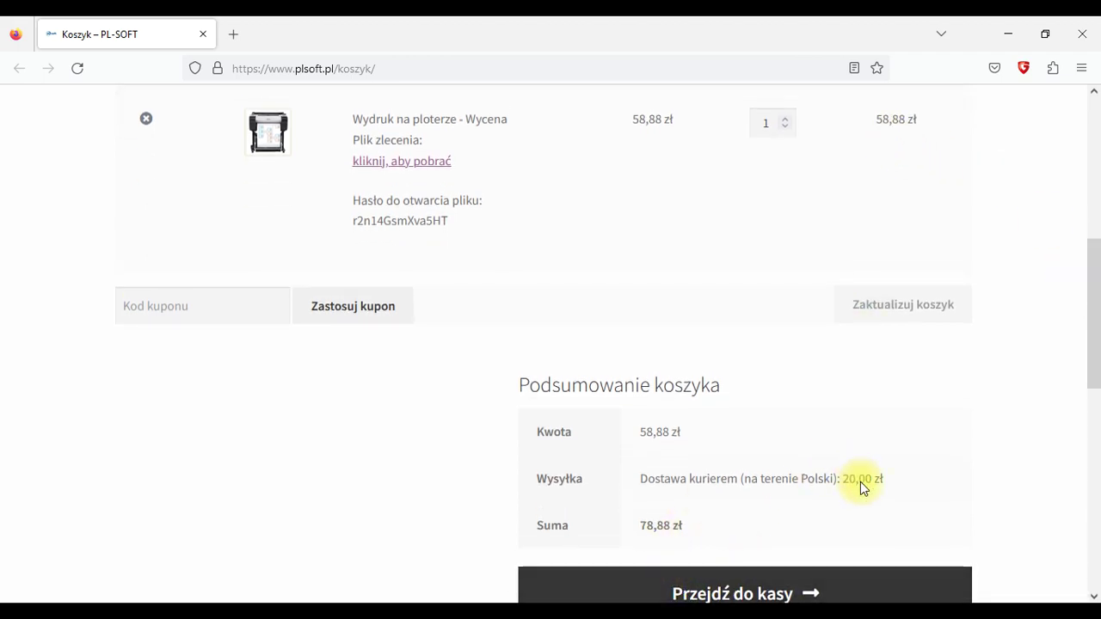
pyautogui.moveTo(1092, 359); pyautogui.dragTo(1096, 411)
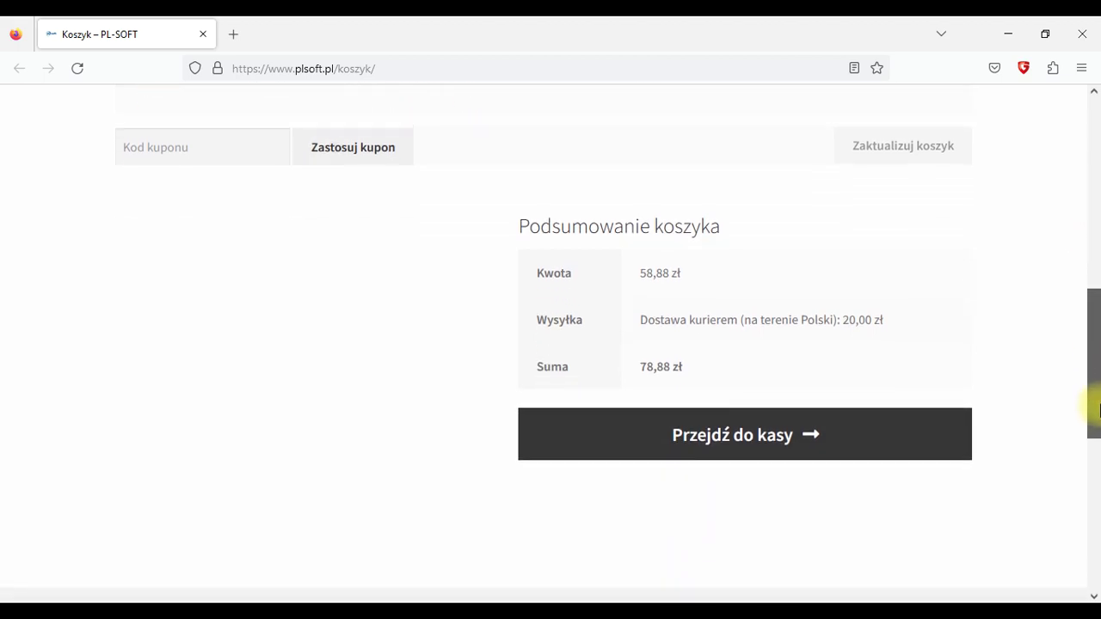